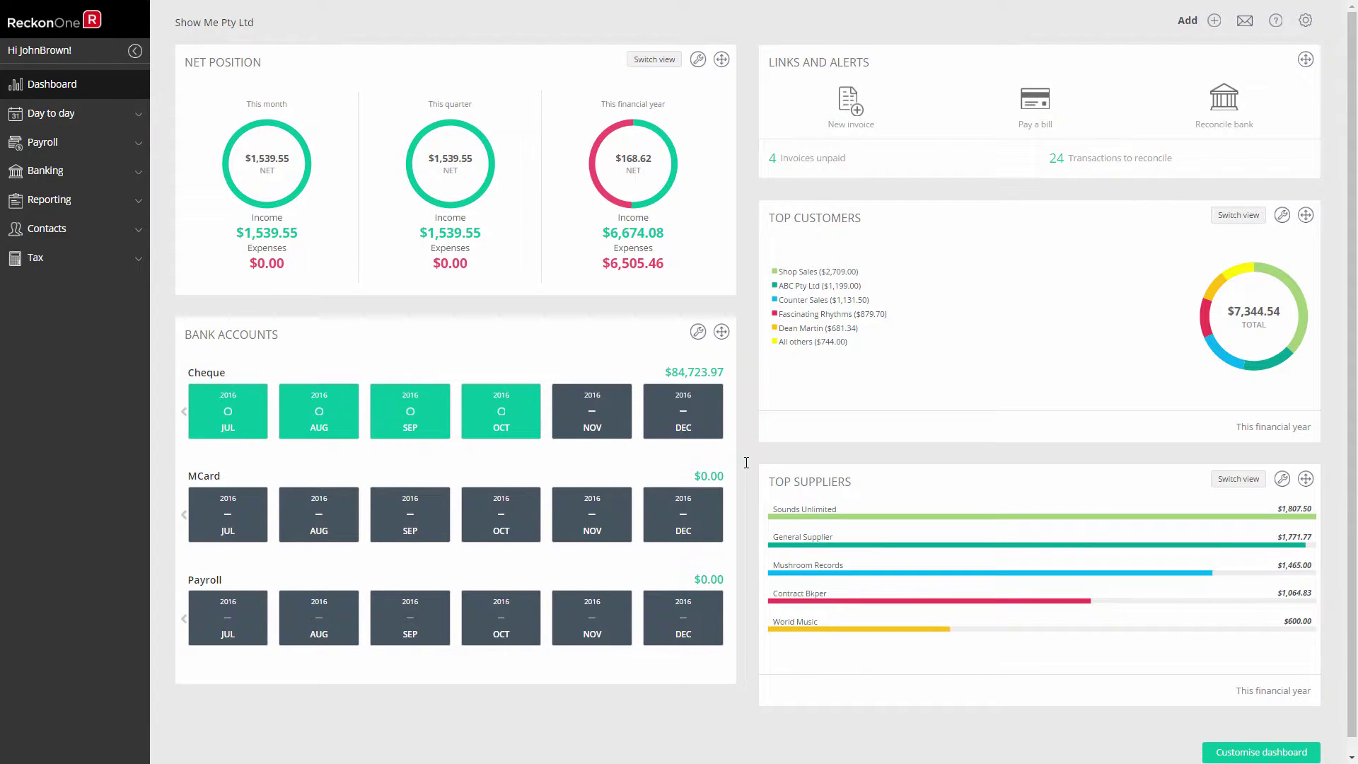
Go to Banking > Bank accounts and show the Cheque account's Actions menu
{"action": "left_click", "coordinate": [48, 172]}
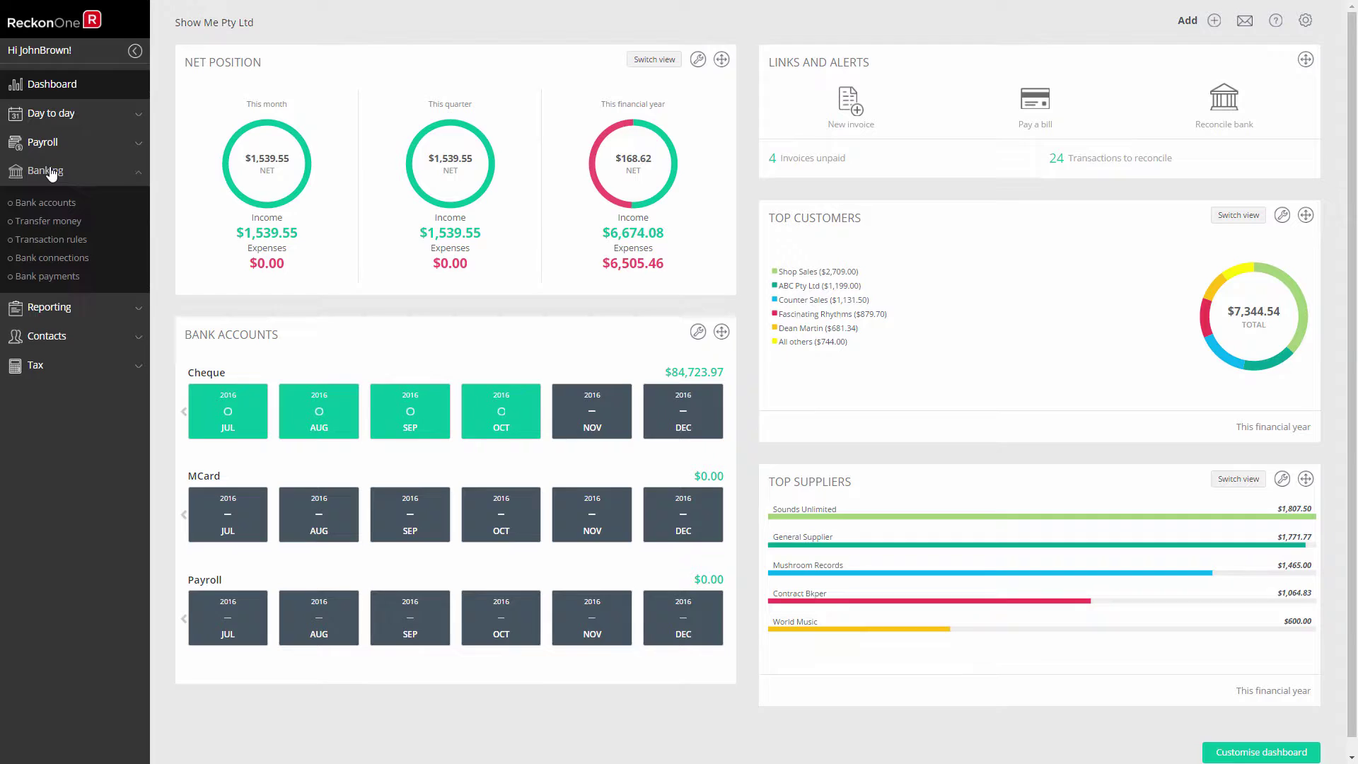
{"action": "left_click", "coordinate": [57, 205]}
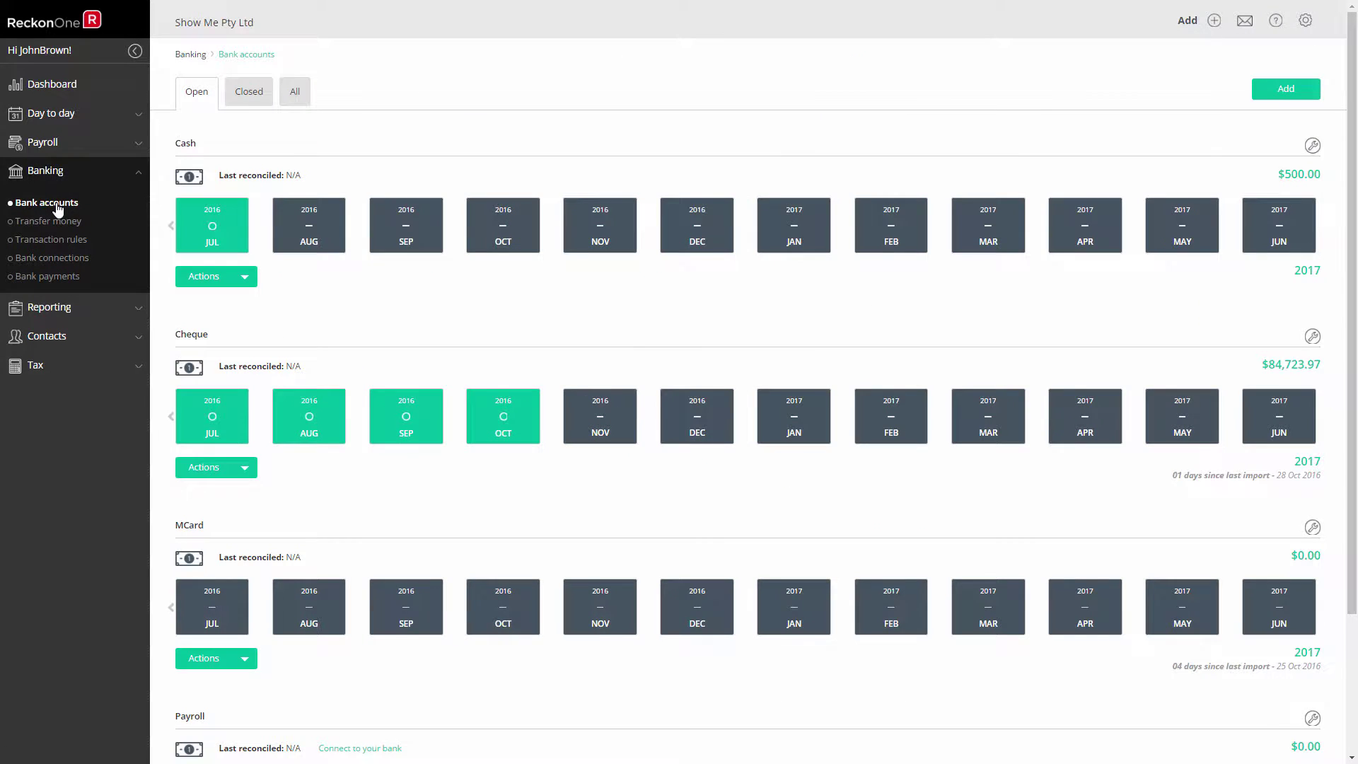
{"action": "left_click", "coordinate": [244, 468]}
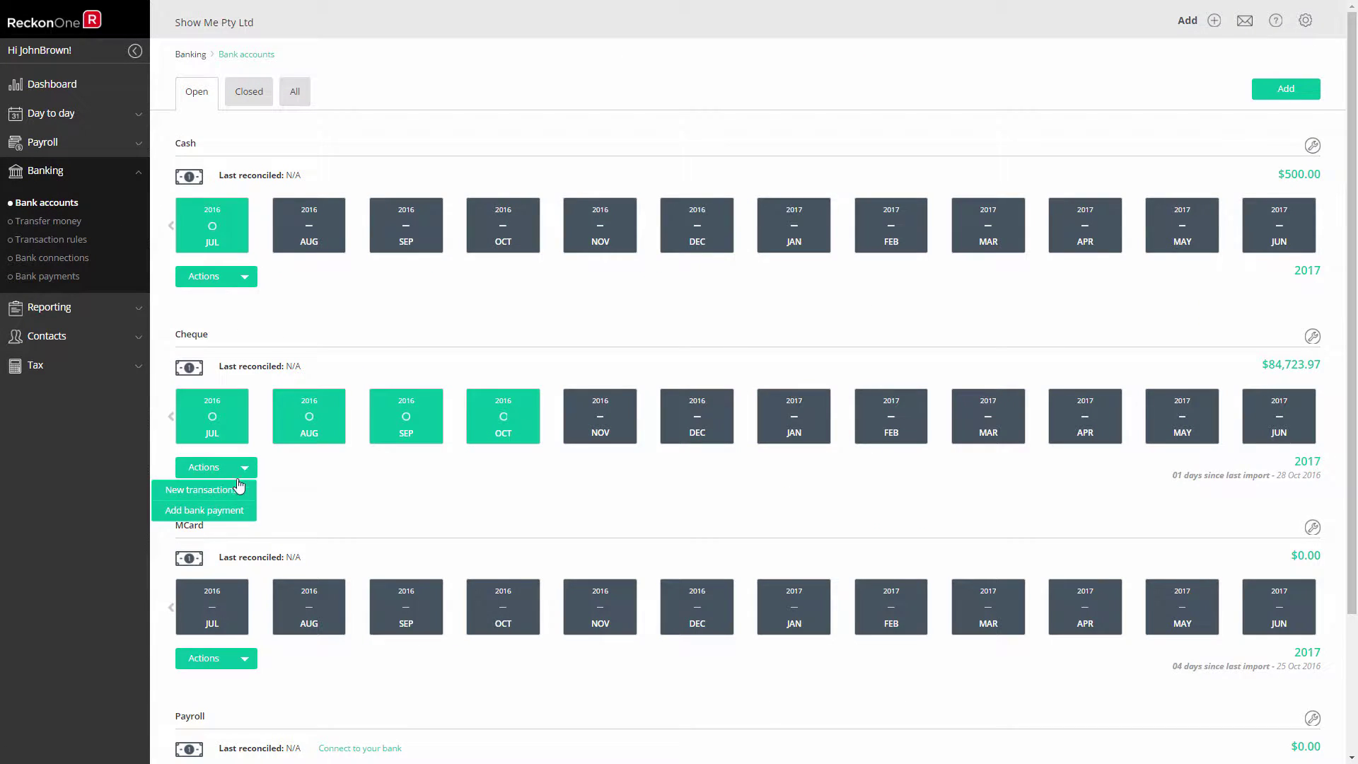
Load the Cheque bank feed and create a rule from the BP TOWER 1025 WILLOUGHBY AU payment
{"action": "left_click", "coordinate": [239, 488]}
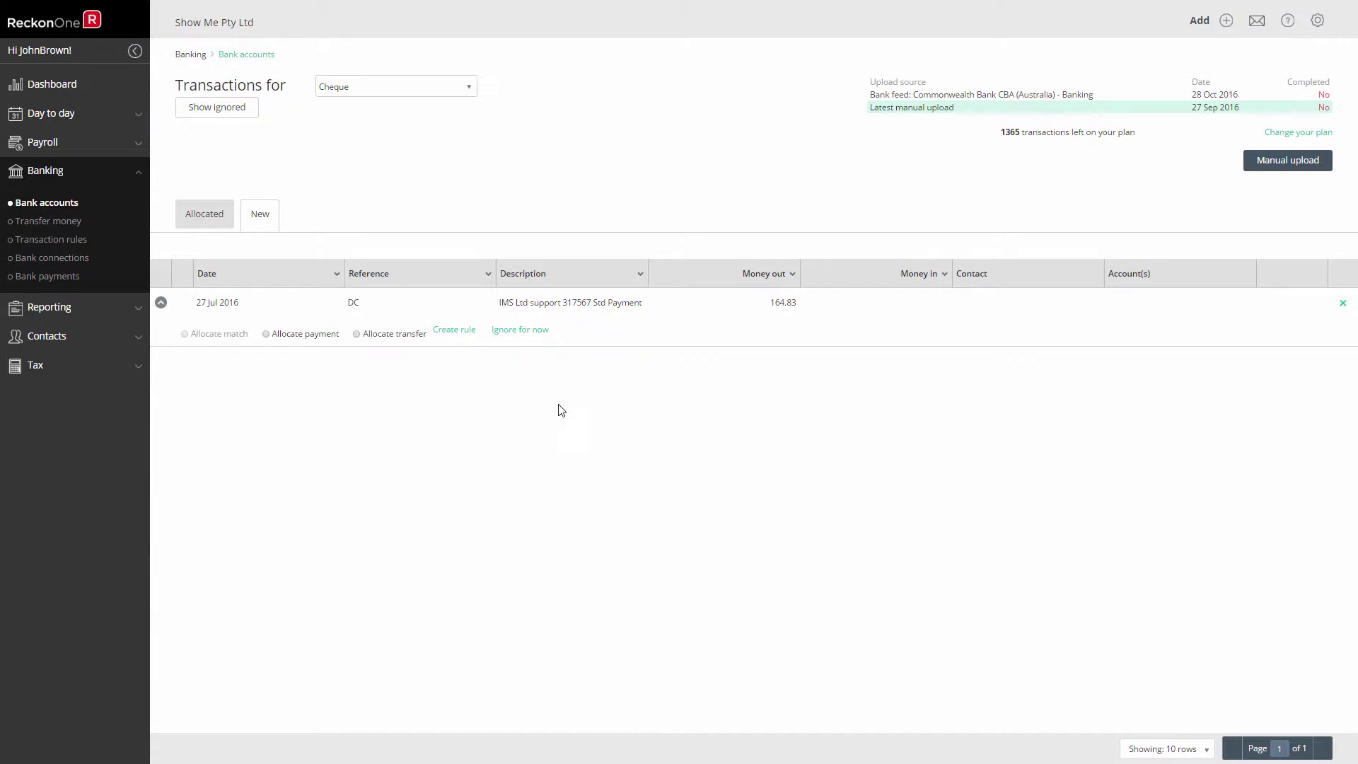
{"action": "left_click", "coordinate": [898, 98]}
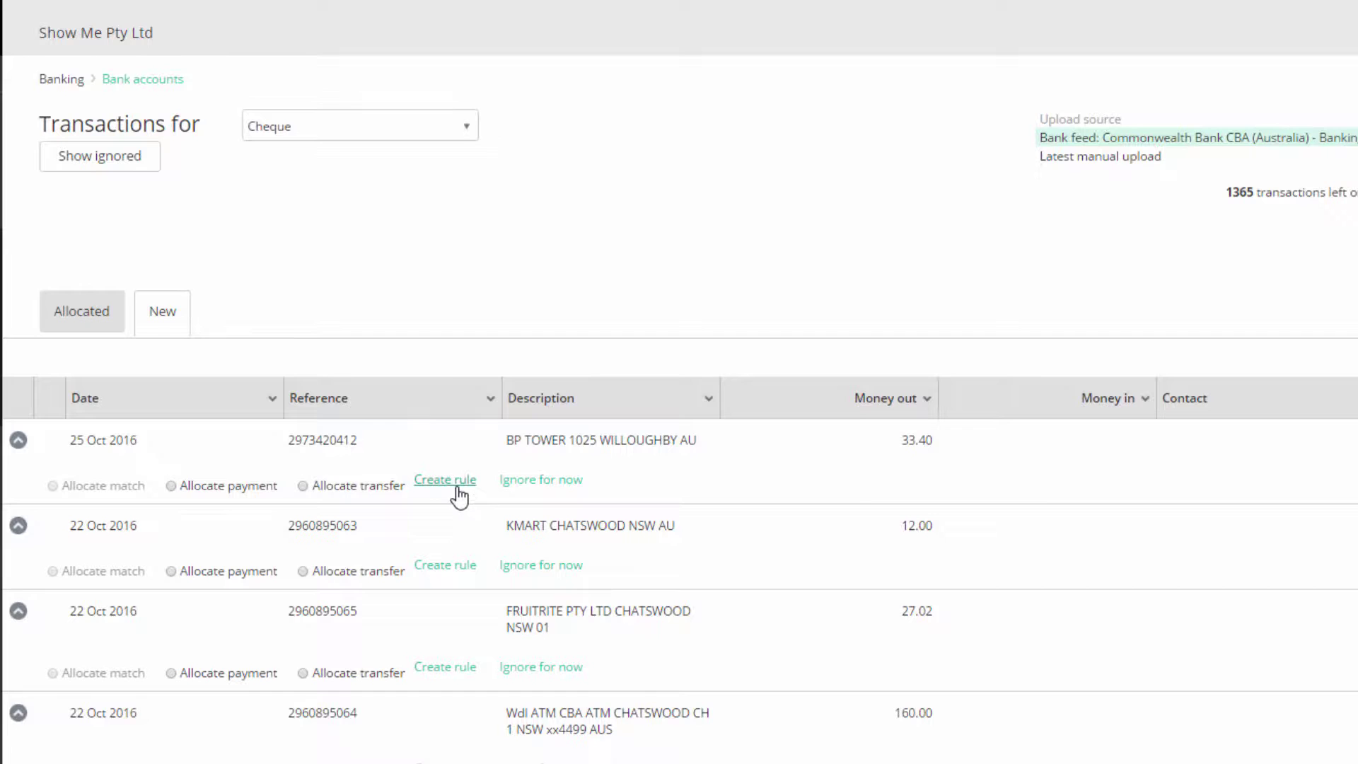
{"action": "left_click", "coordinate": [453, 484]}
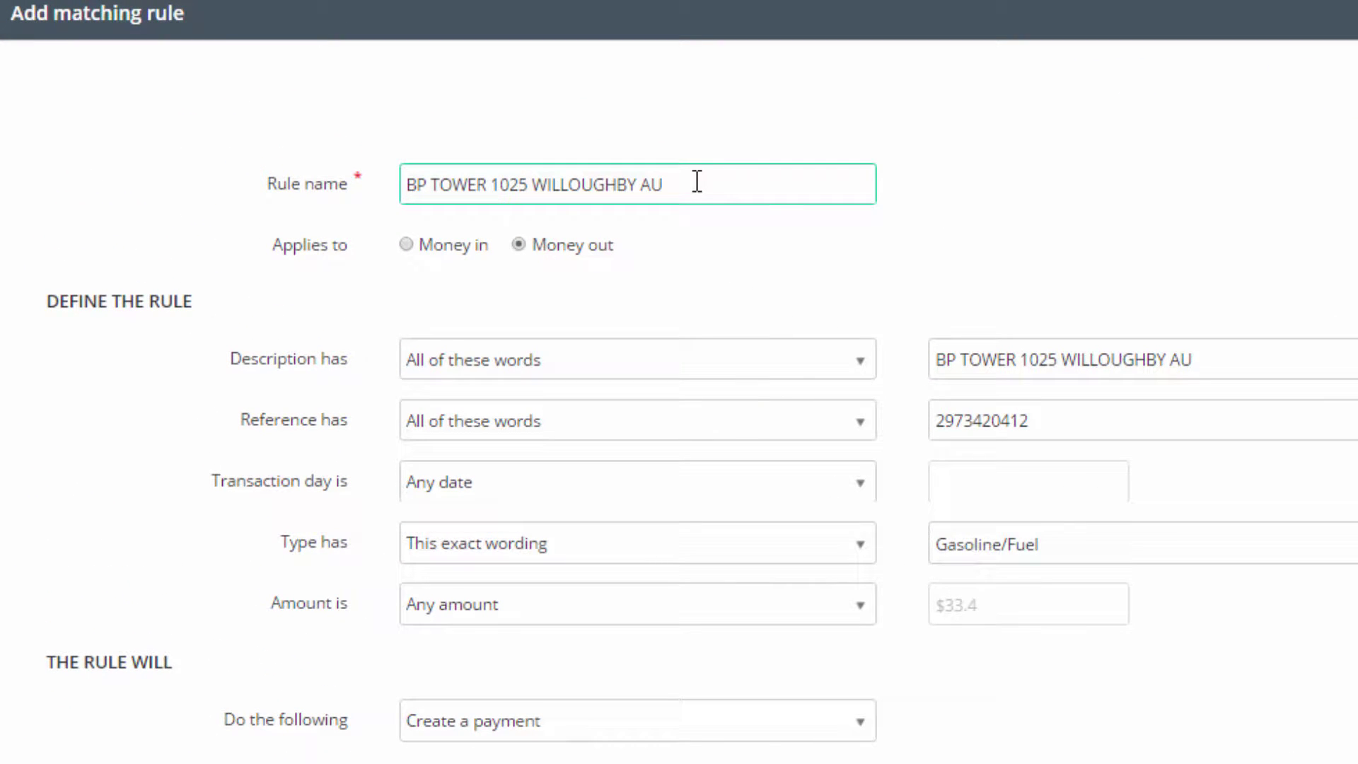
Replace the suggested rule name with 'Petrol'
{"action": "left_click", "coordinate": [697, 182]}
{"action": "left_click_drag", "start_coordinate": [696, 182], "coordinate": [403, 183]}
{"action": "type", "text": "Petrol"}
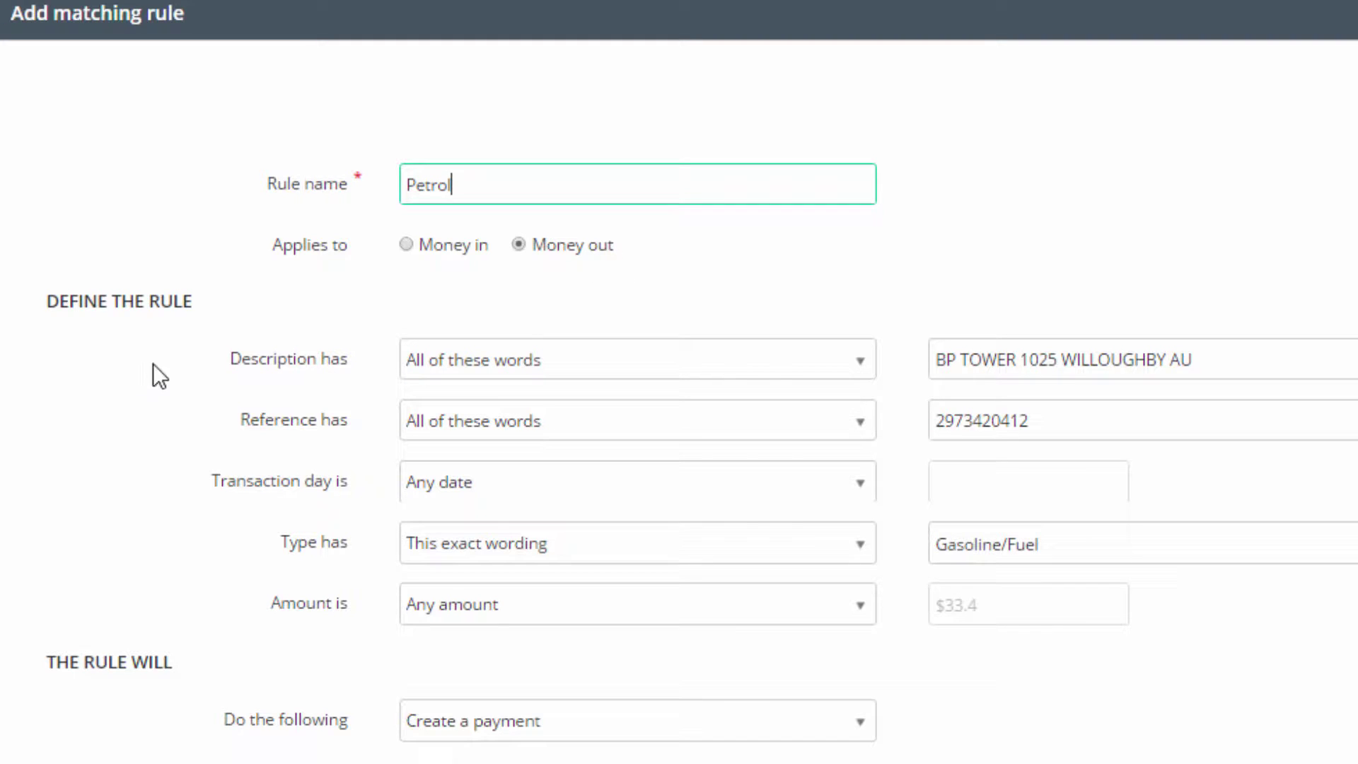
{"action": "left_click", "coordinate": [97, 324]}
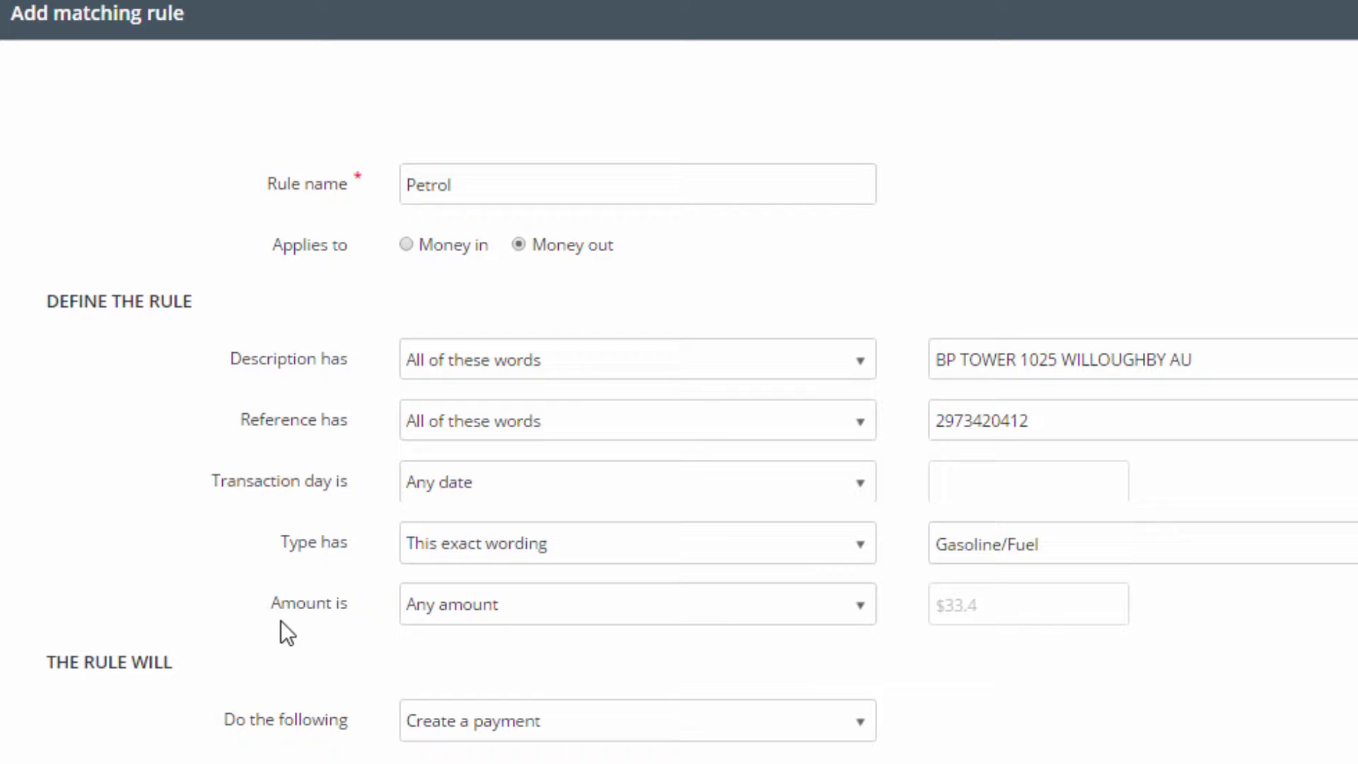
Review the Description has matching options, leaving All of these words selected
{"action": "left_click", "coordinate": [861, 362]}
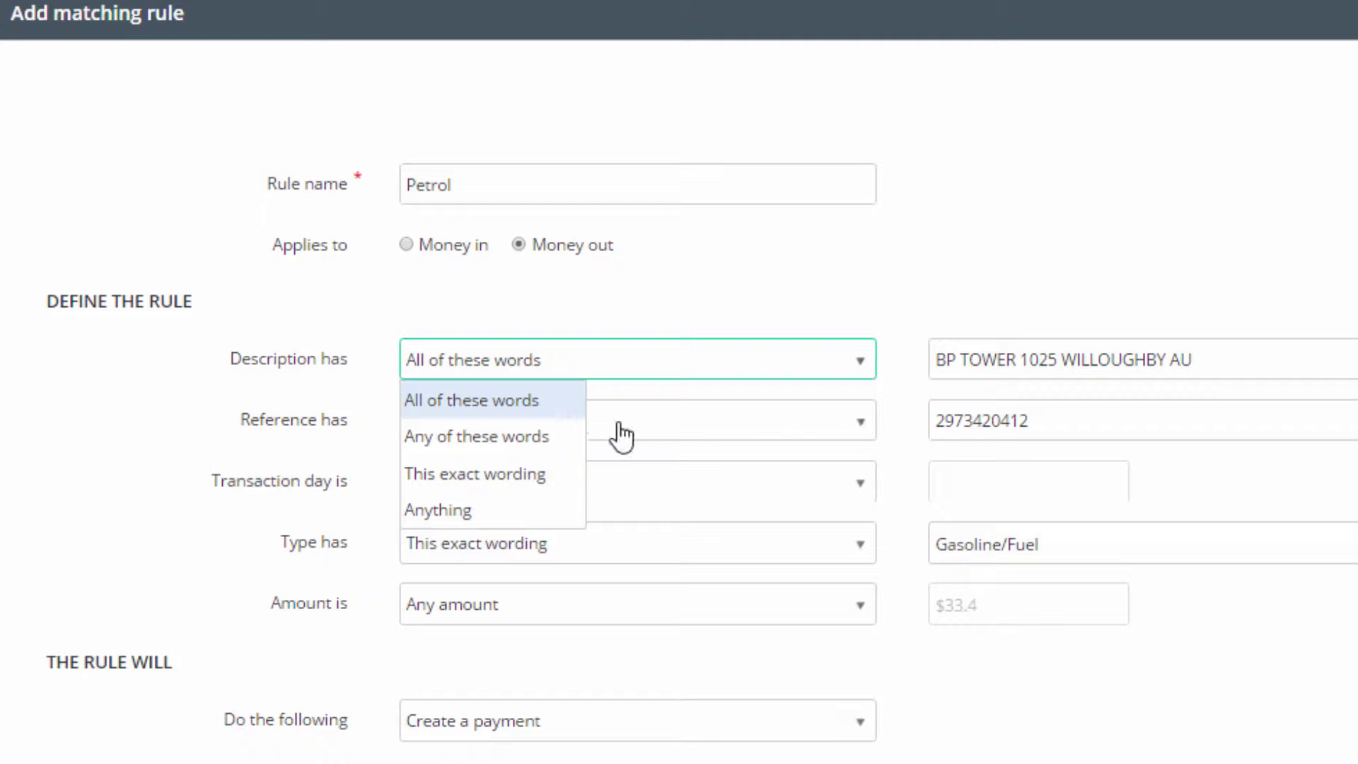
{"action": "left_click", "coordinate": [901, 368]}
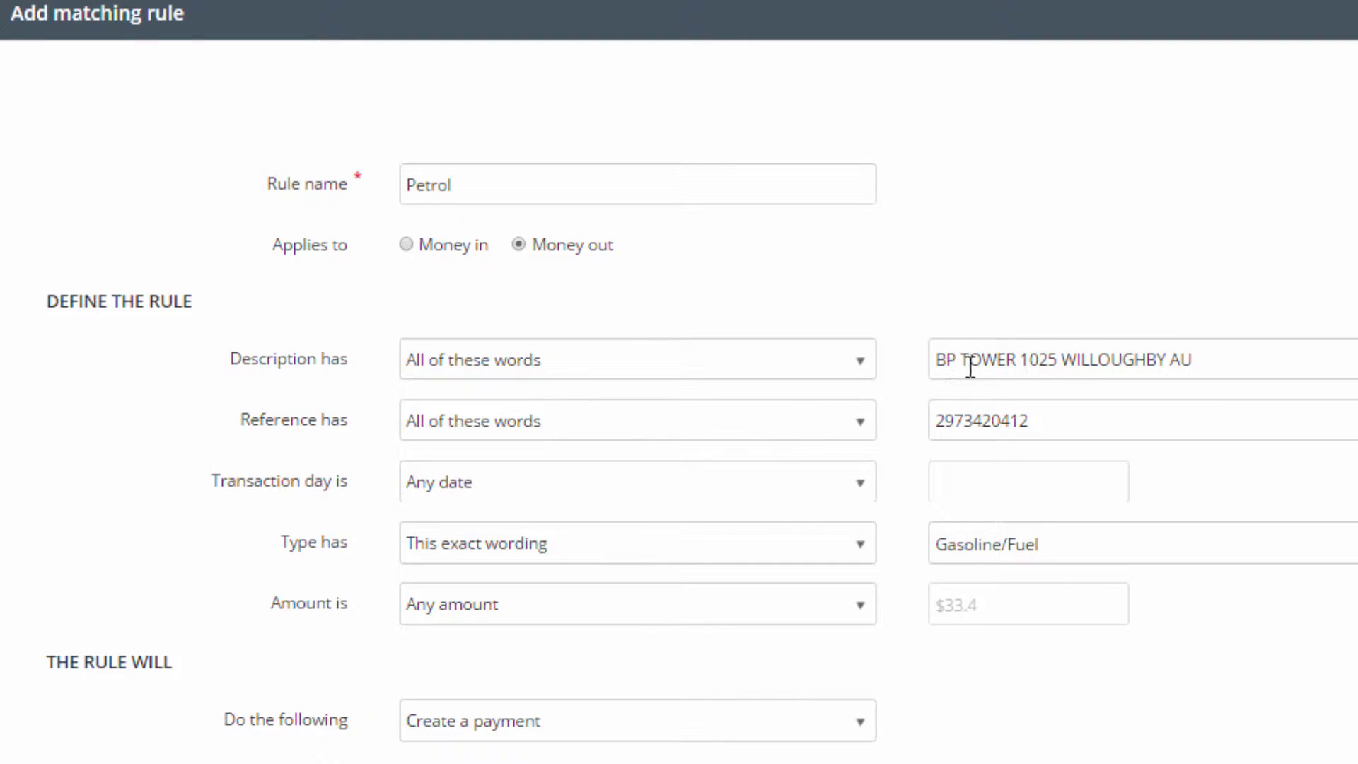
{"action": "left_click", "coordinate": [864, 365]}
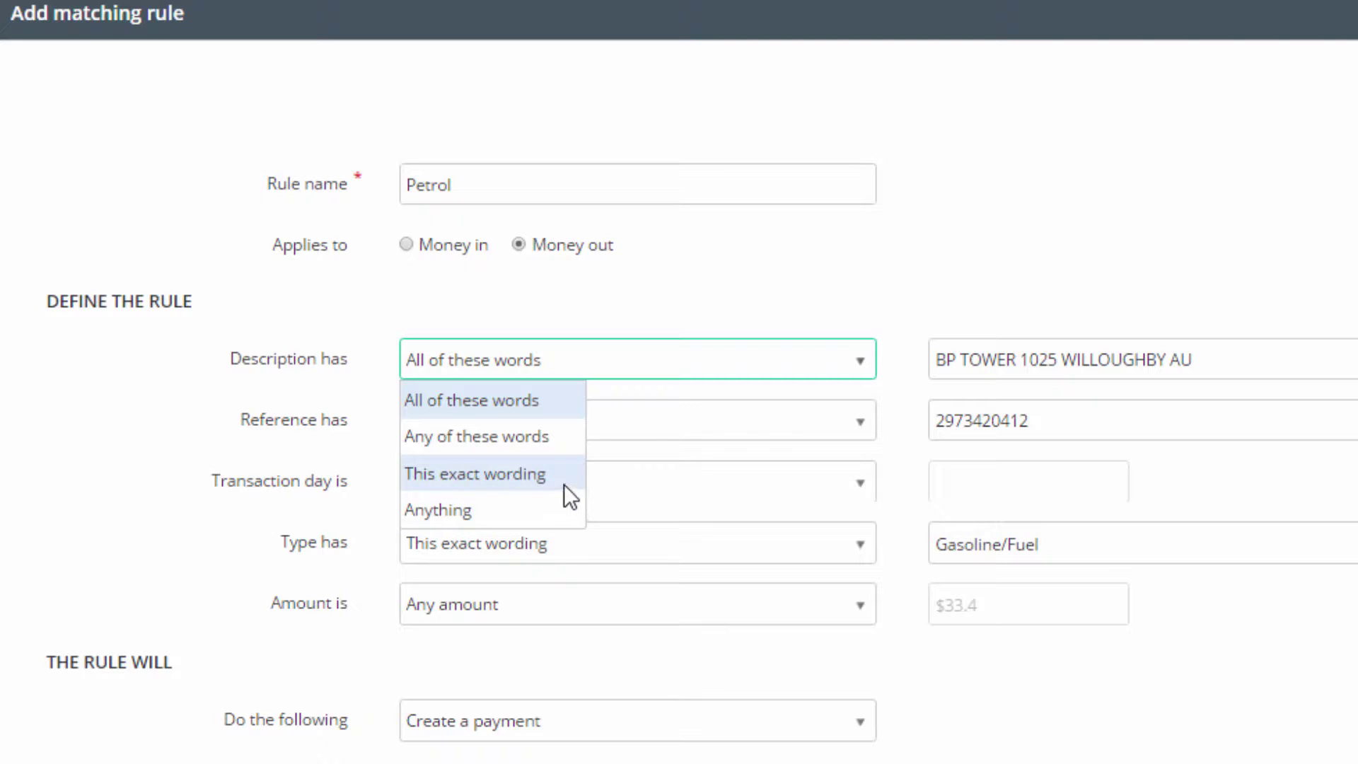
Keep All of these words and trim the description match down to BP TOWER
{"action": "left_click", "coordinate": [554, 402]}
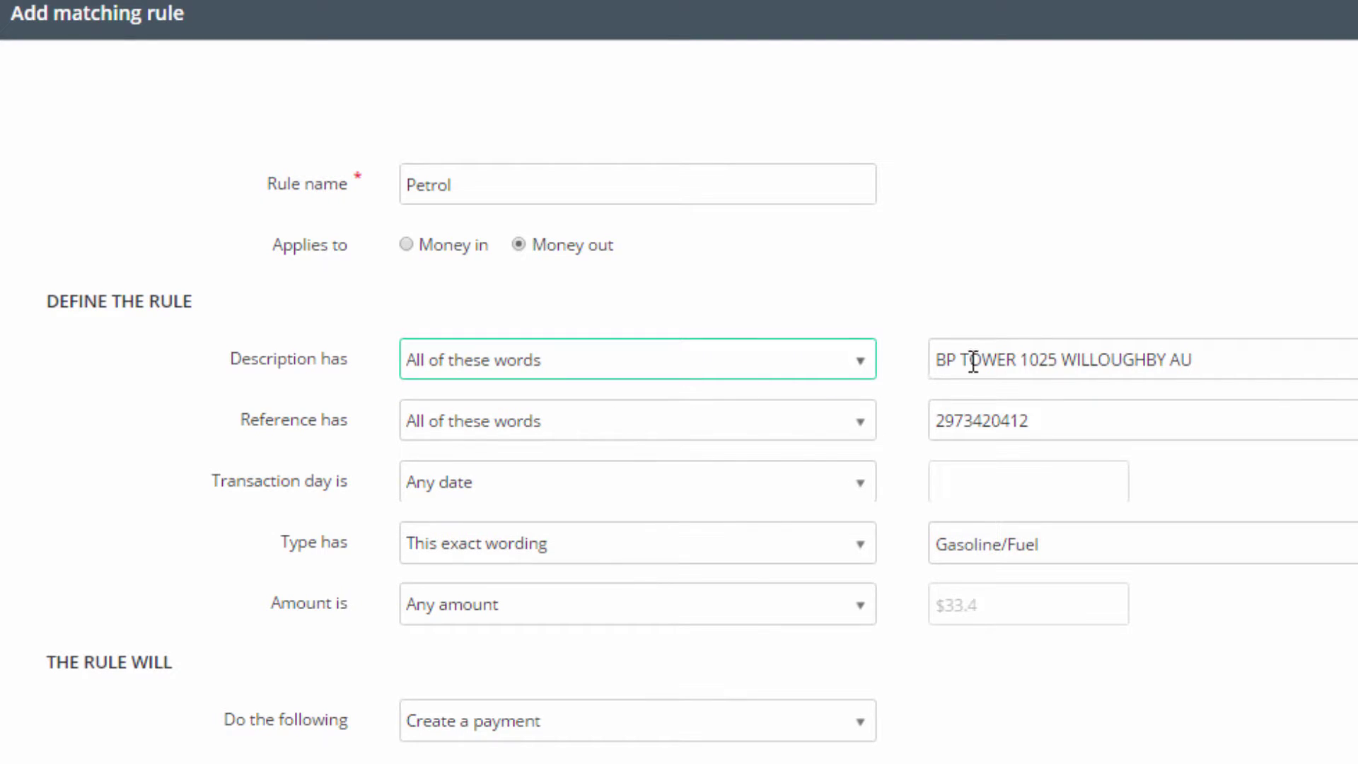
{"action": "left_click", "coordinate": [1030, 357]}
{"action": "left_click_drag", "start_coordinate": [1020, 359], "coordinate": [1236, 354]}
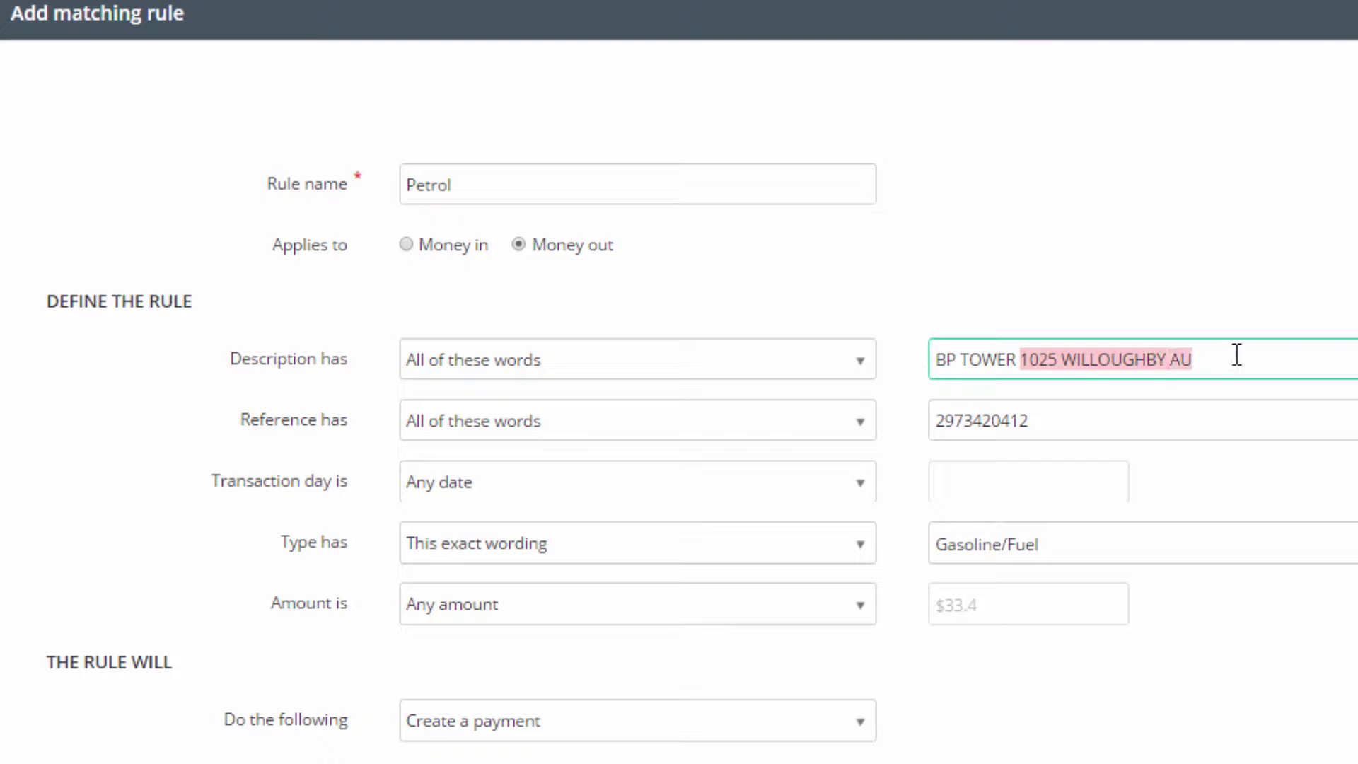
{"action": "key", "text": "BackSpace"}
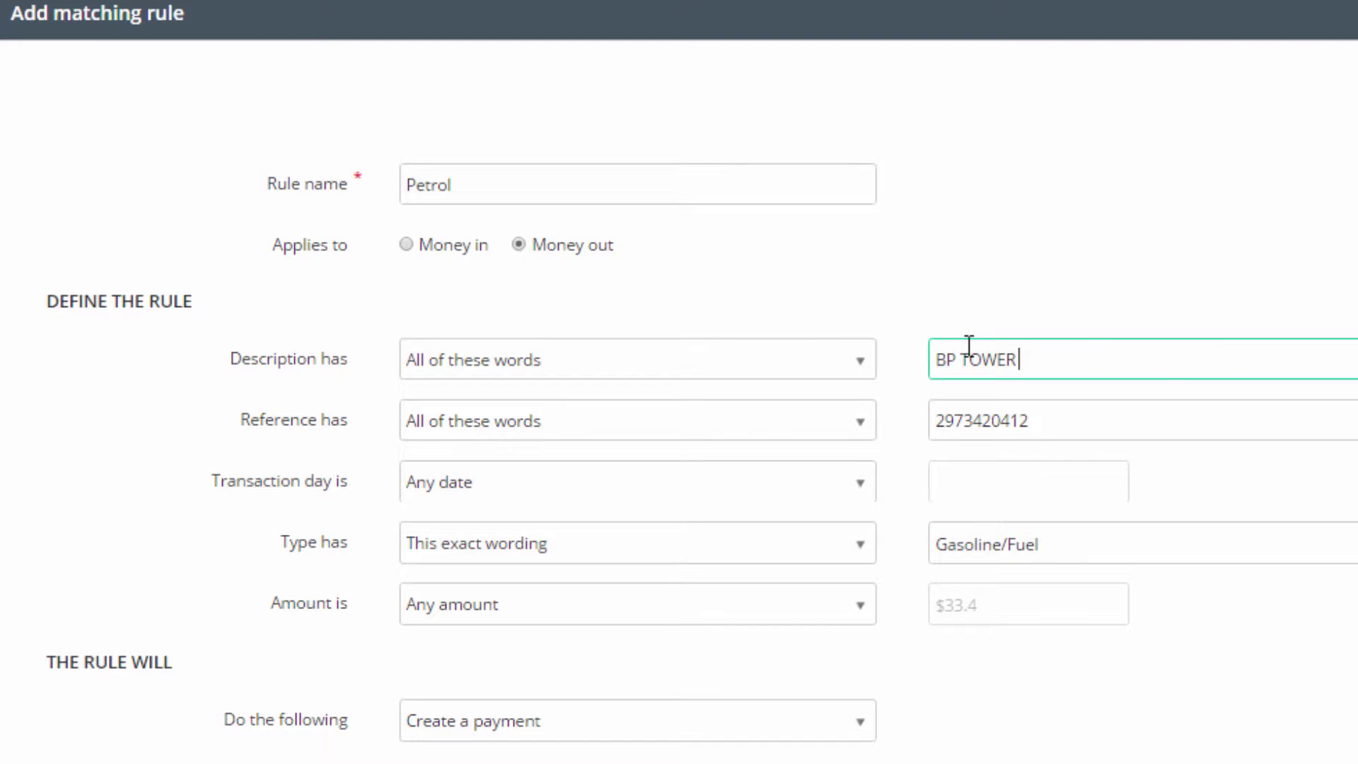
Let reference, date and amount match anything, and set the type condition to Anything
{"action": "left_click", "coordinate": [870, 428]}
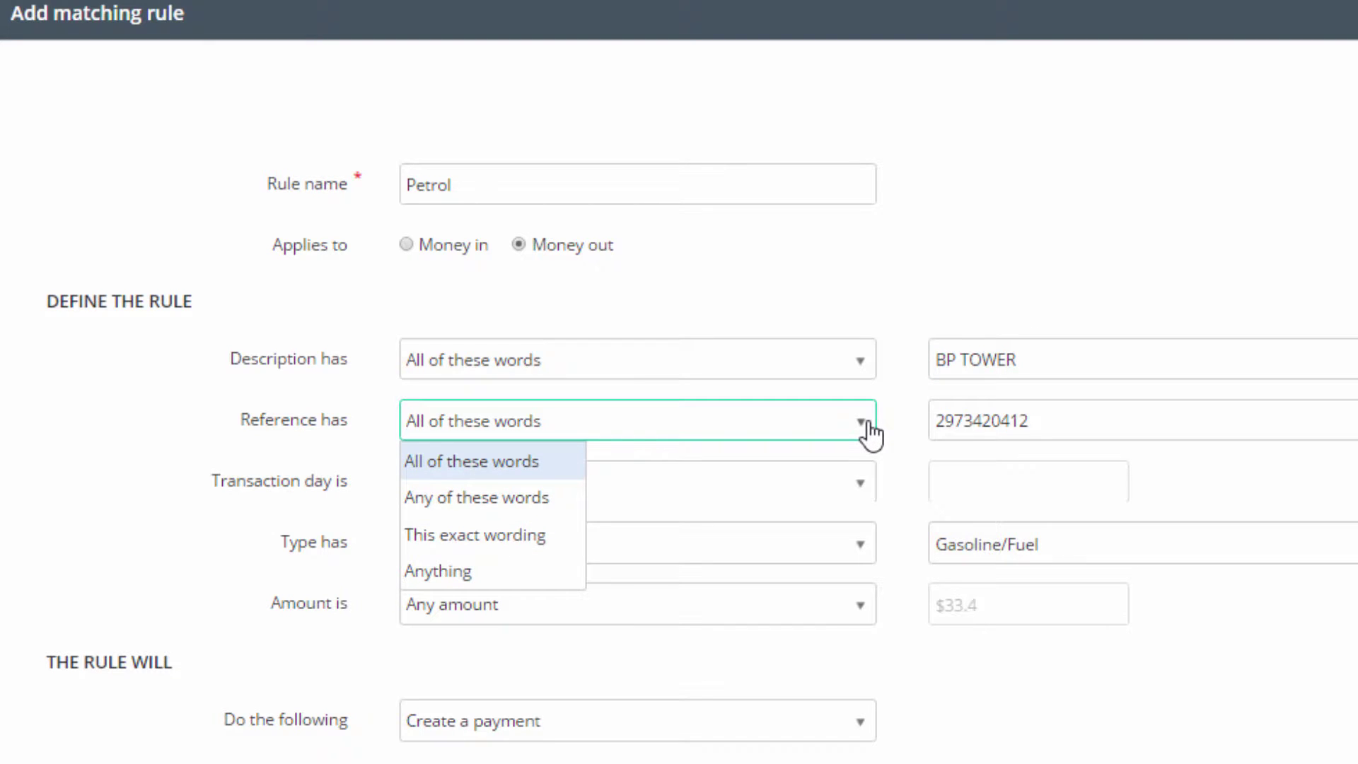
{"action": "left_click", "coordinate": [486, 573]}
{"action": "left_click", "coordinate": [862, 484]}
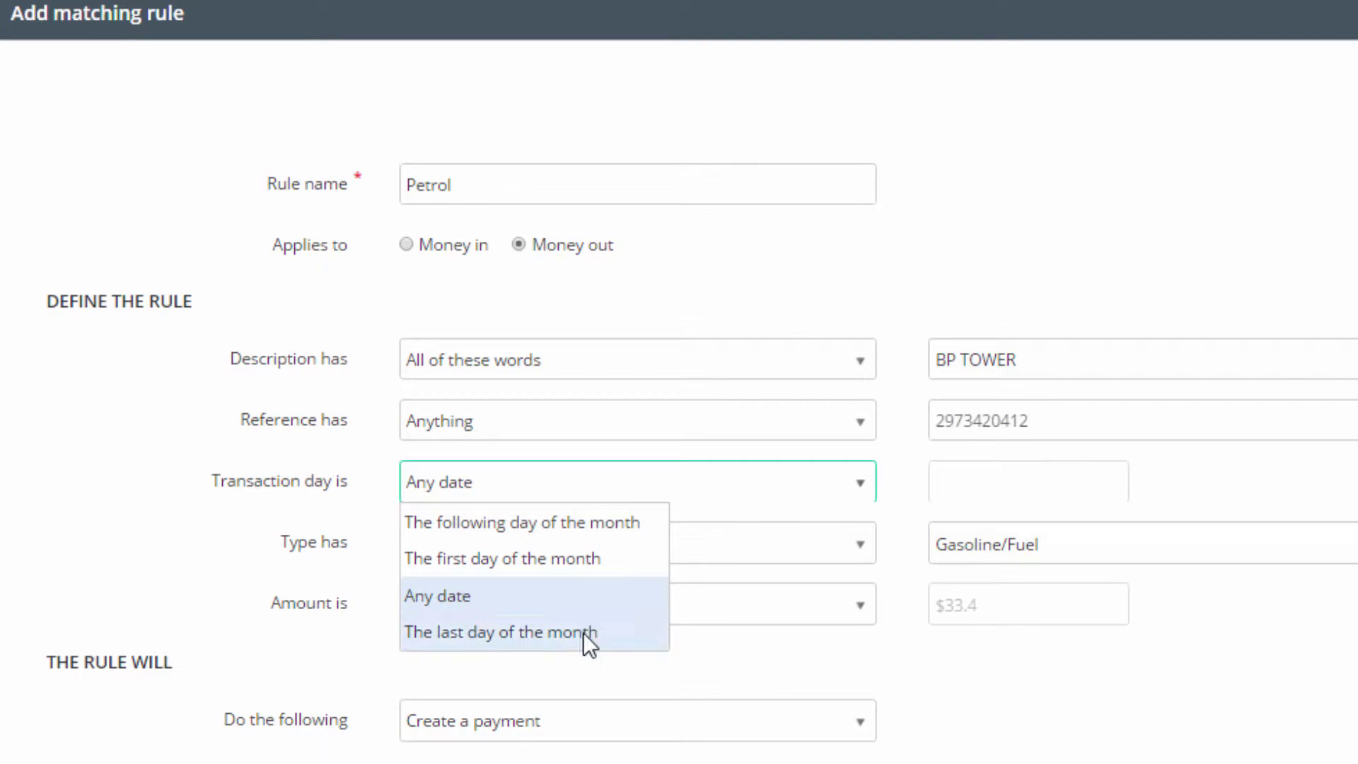
{"action": "left_click", "coordinate": [574, 601]}
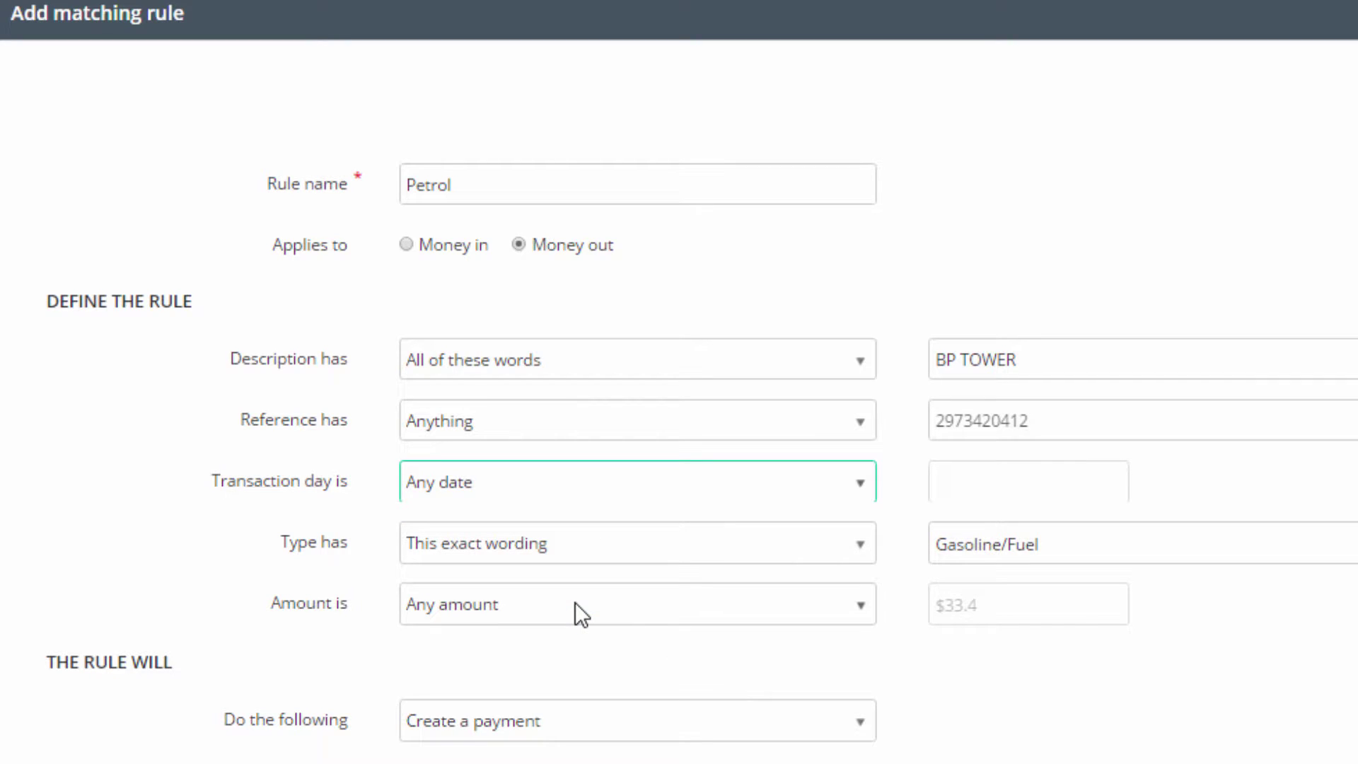
{"action": "left_click", "coordinate": [867, 548]}
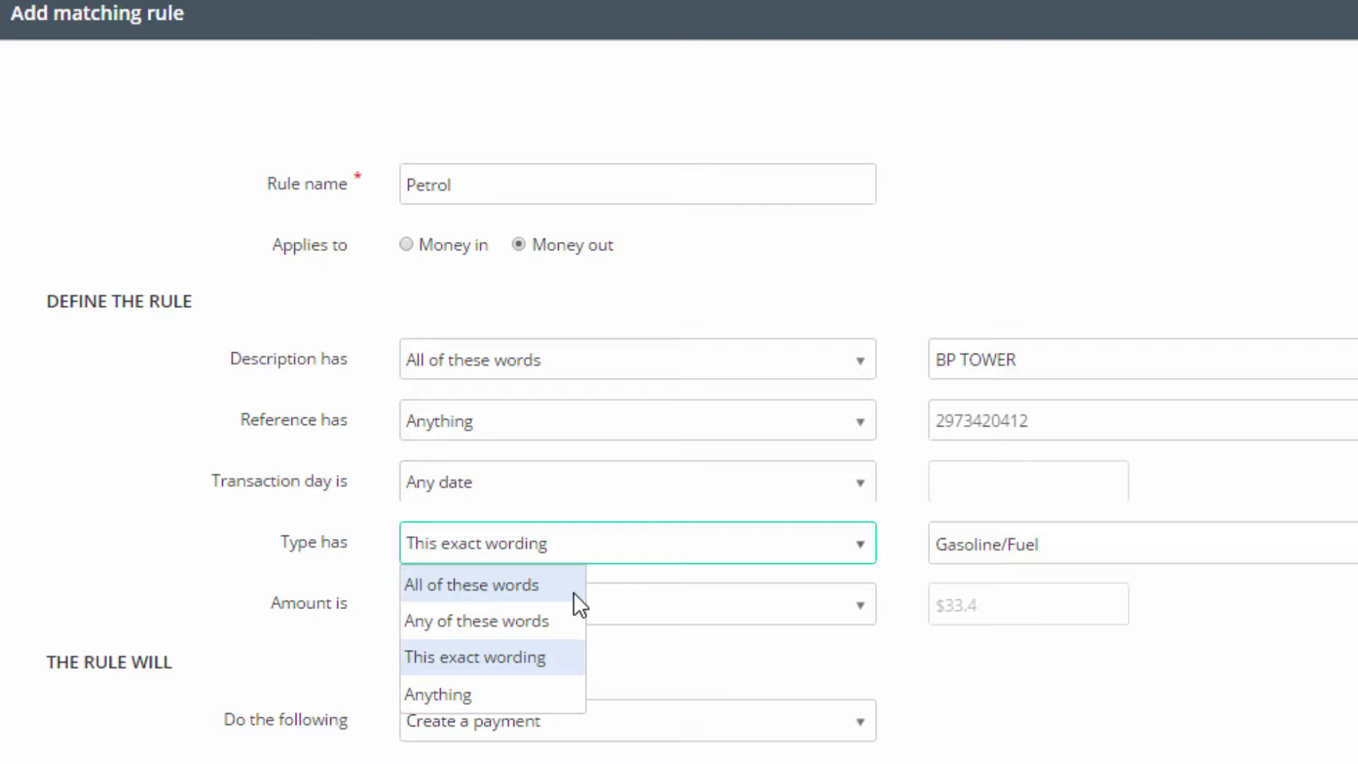
{"action": "left_click", "coordinate": [531, 695]}
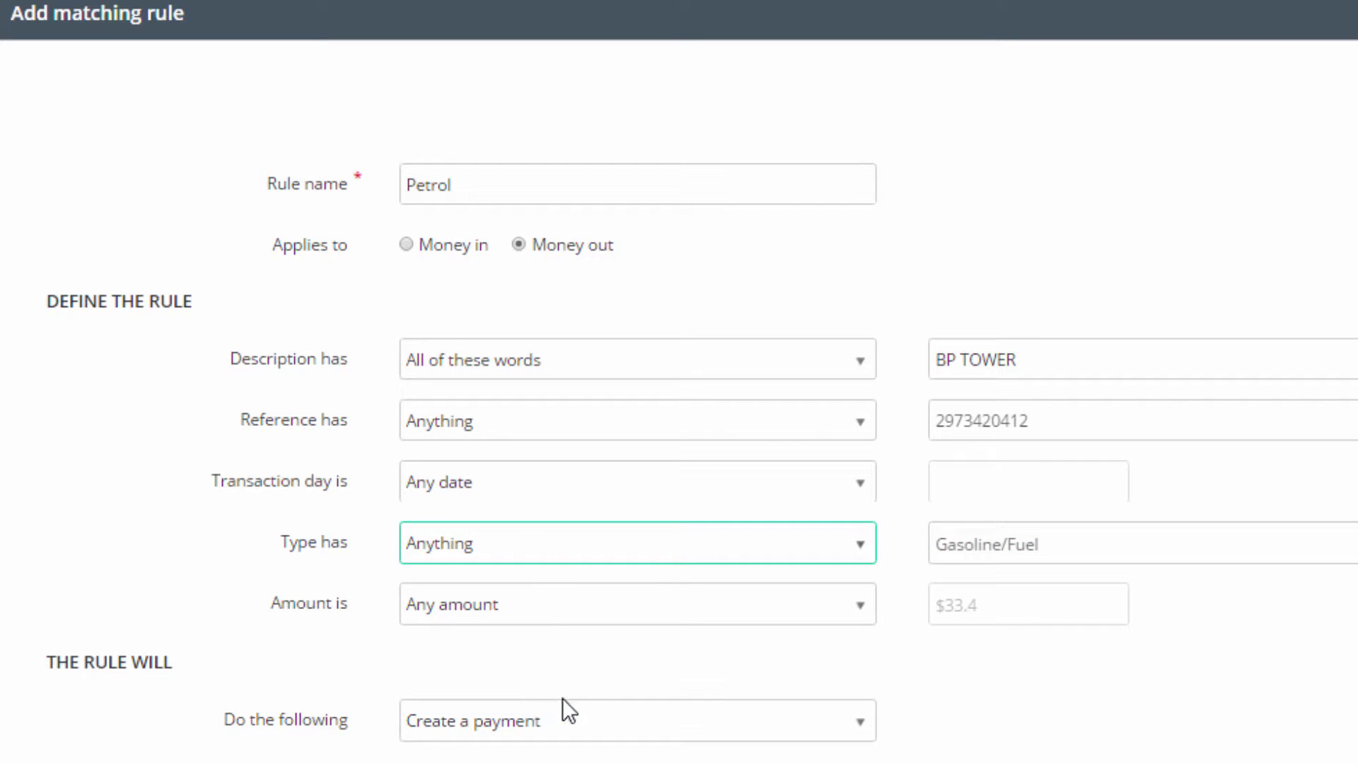
{"action": "left_click", "coordinate": [861, 615]}
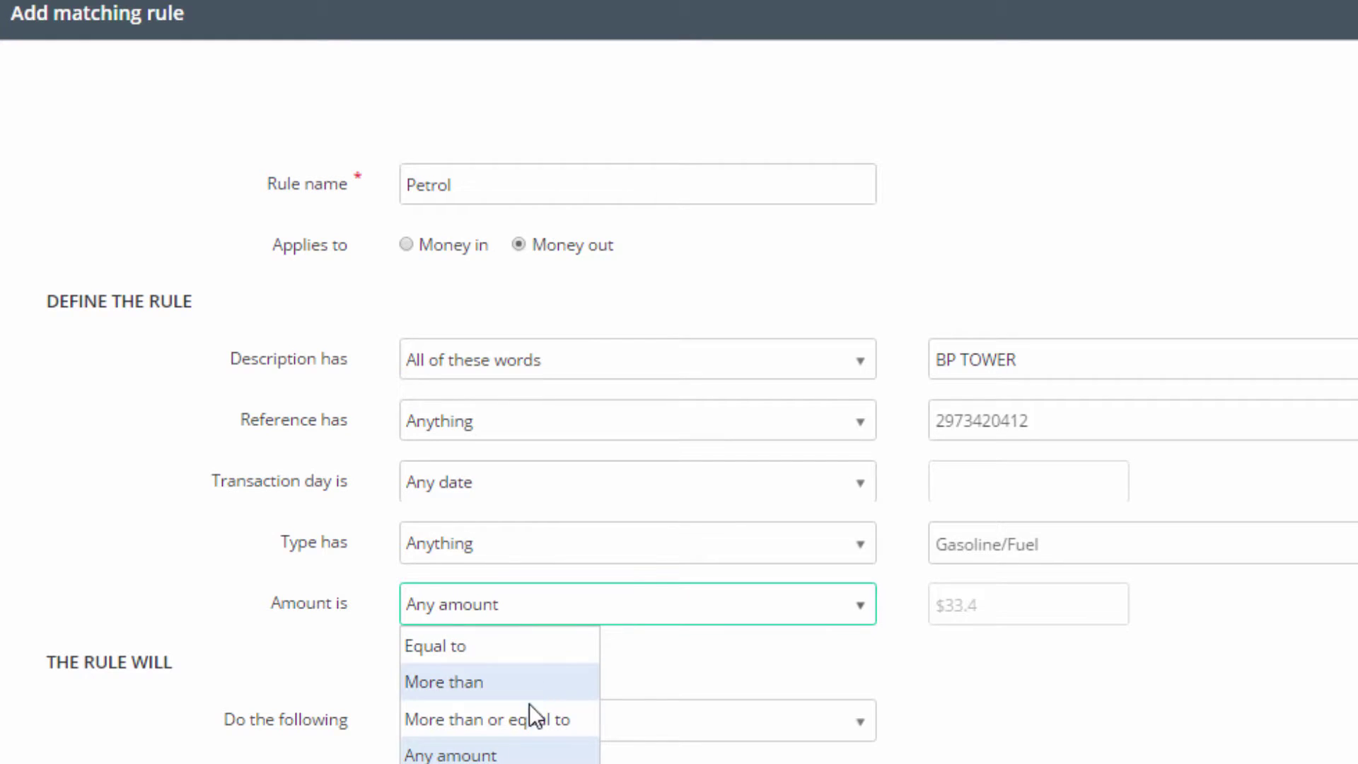
{"action": "left_click", "coordinate": [498, 757]}
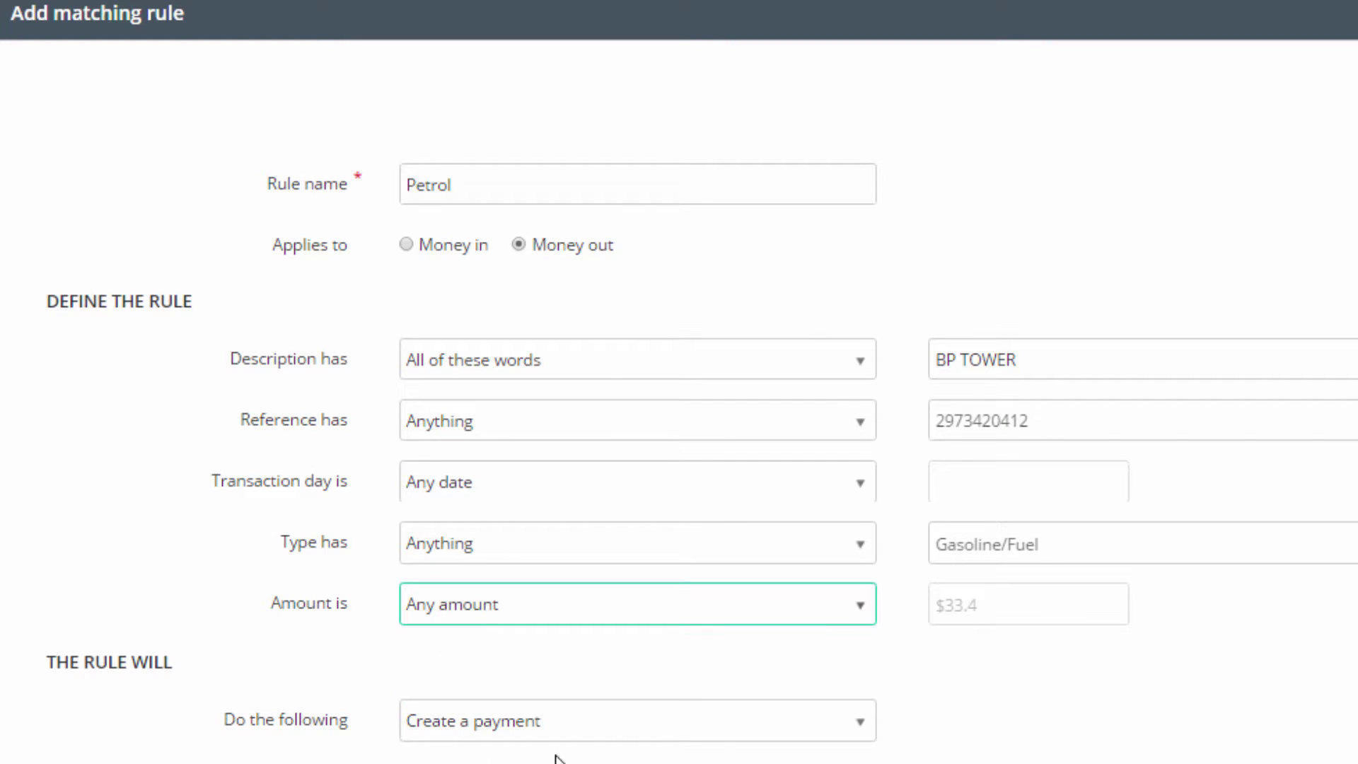
Keep the rule action as Create a payment, with BP Tower as the contact
{"action": "scroll", "coordinate": [756, 665], "scroll_direction": "down", "scroll_amount": 4}
{"action": "scroll", "coordinate": [750, 397], "scroll_direction": "down", "scroll_amount": 4}
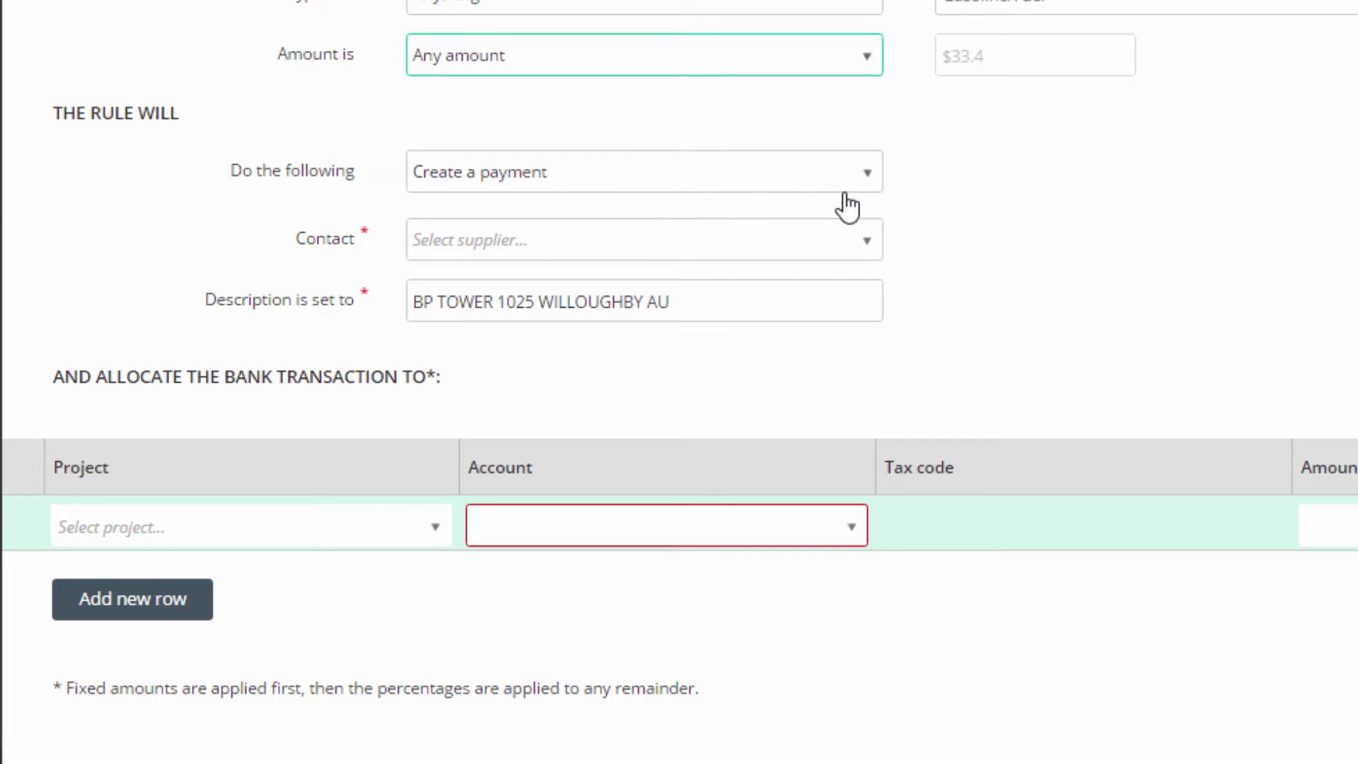
{"action": "left_click", "coordinate": [868, 175]}
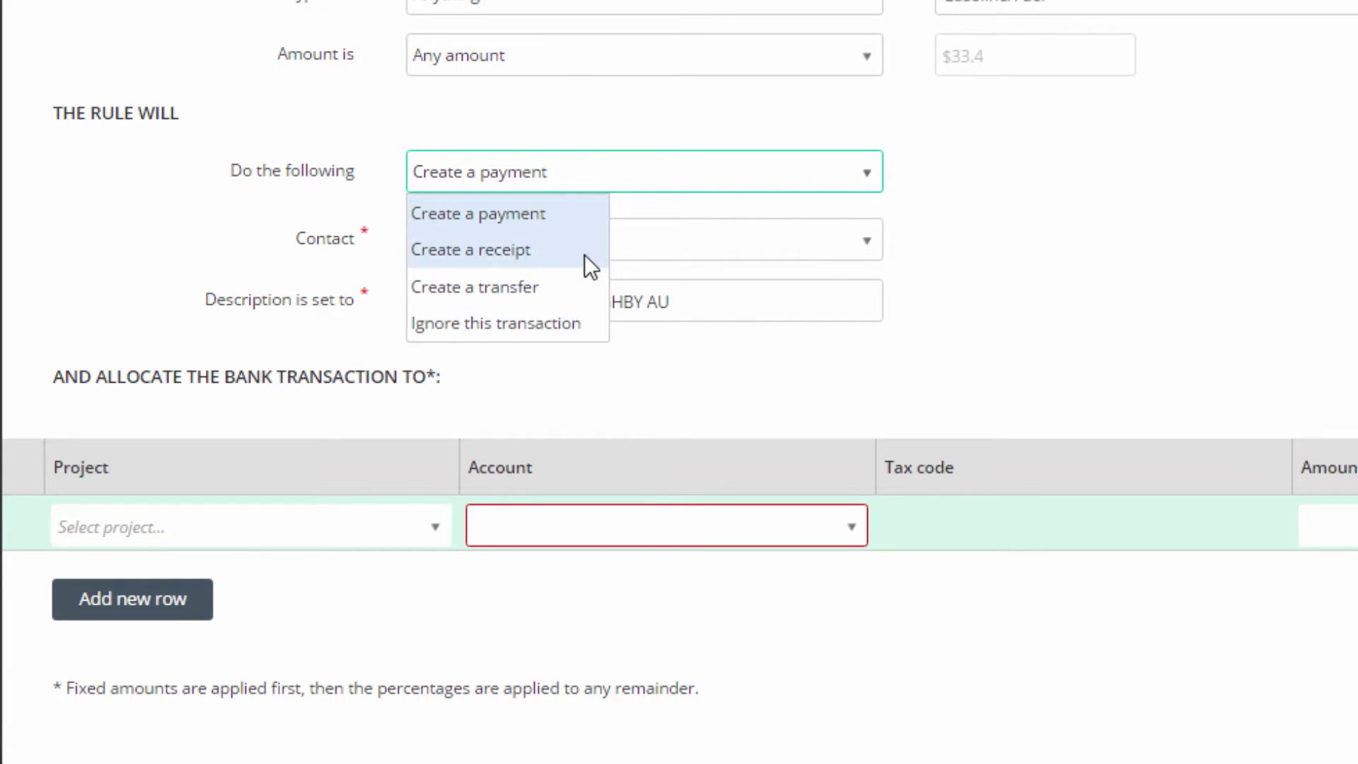
{"action": "left_click", "coordinate": [570, 218]}
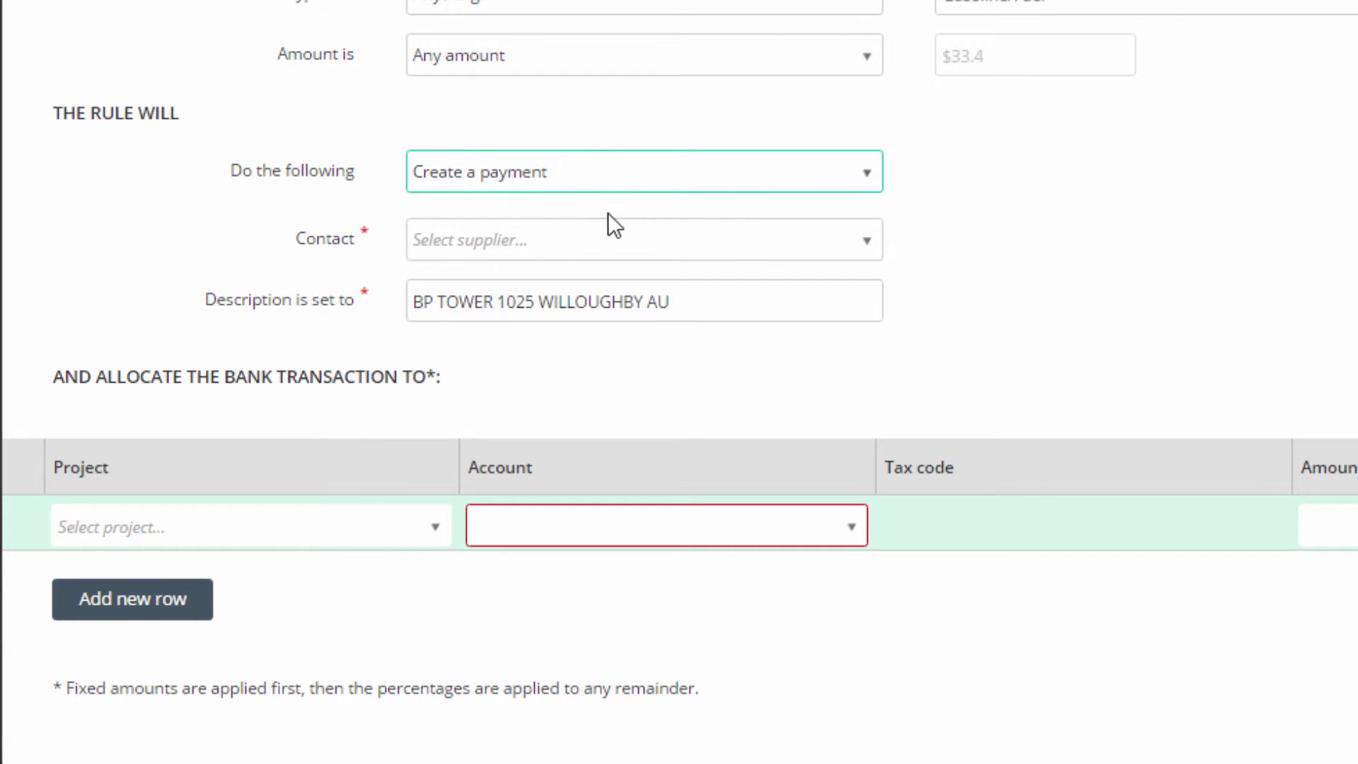
{"action": "left_click", "coordinate": [869, 249]}
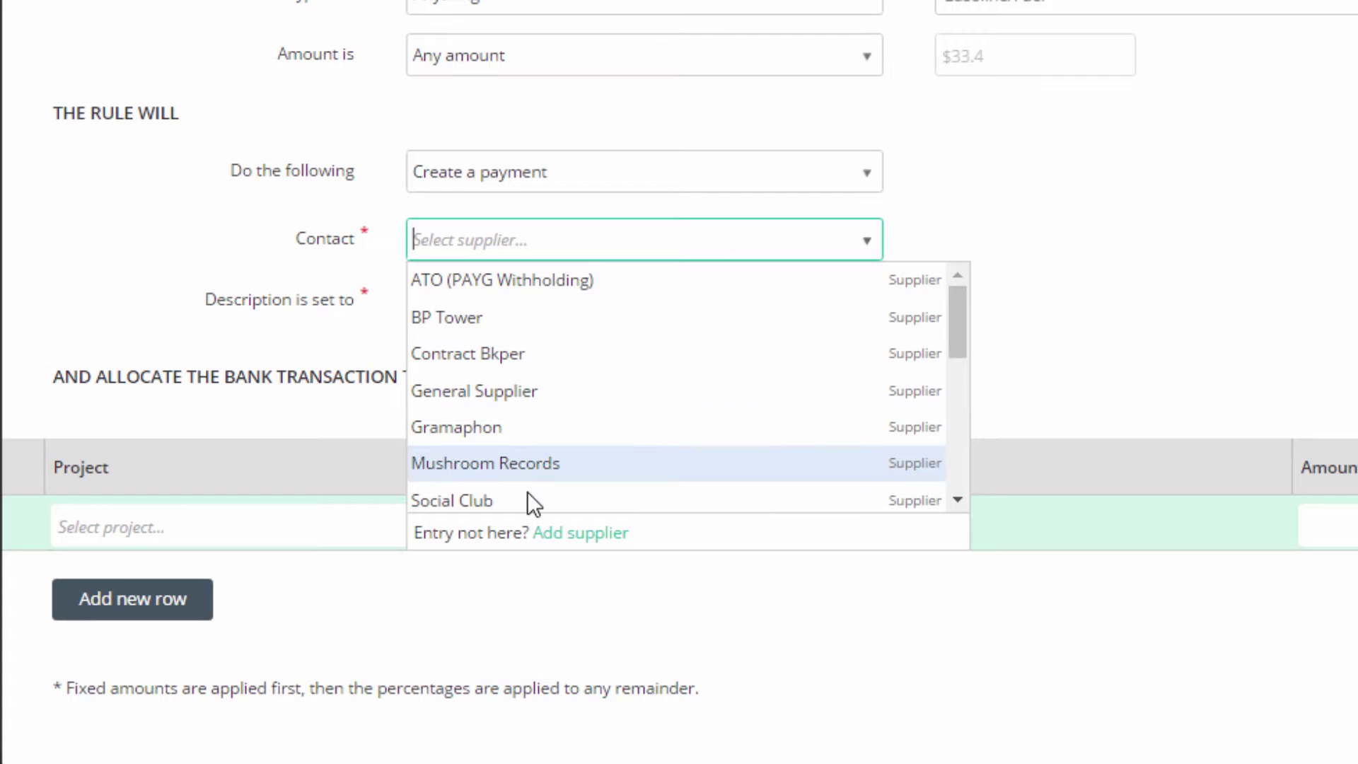
{"action": "left_click", "coordinate": [500, 323]}
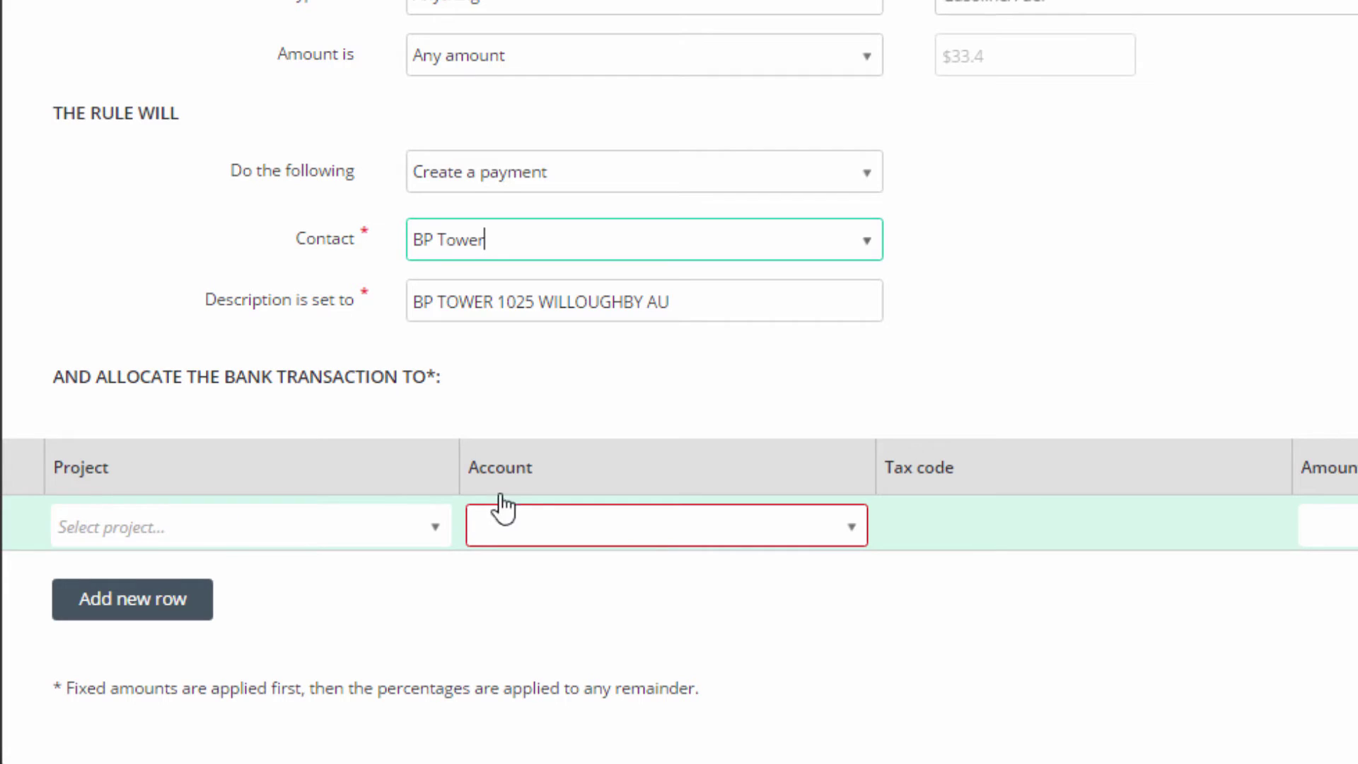
Allocate 50% to MV Fuel and Oil with tax code NCG
{"action": "left_click", "coordinate": [857, 529]}
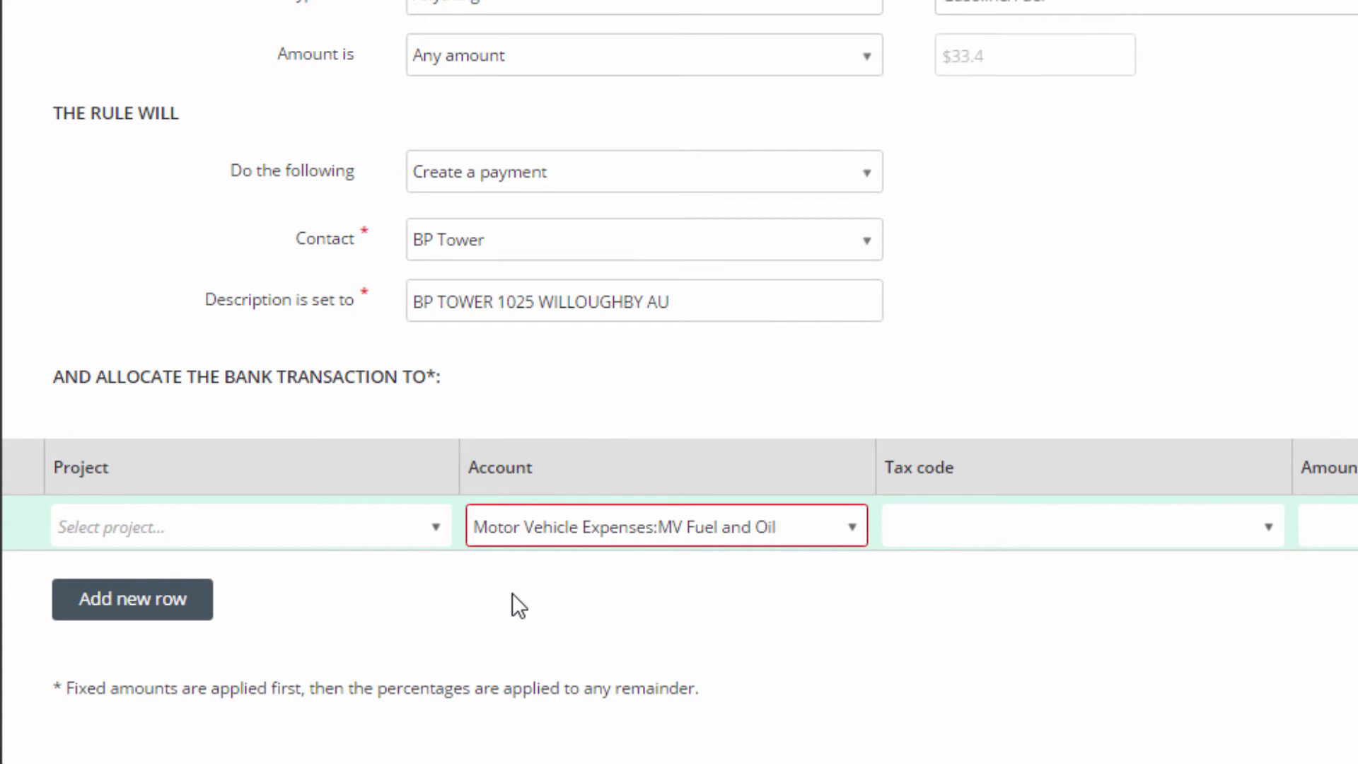
{"action": "left_click", "coordinate": [1269, 526]}
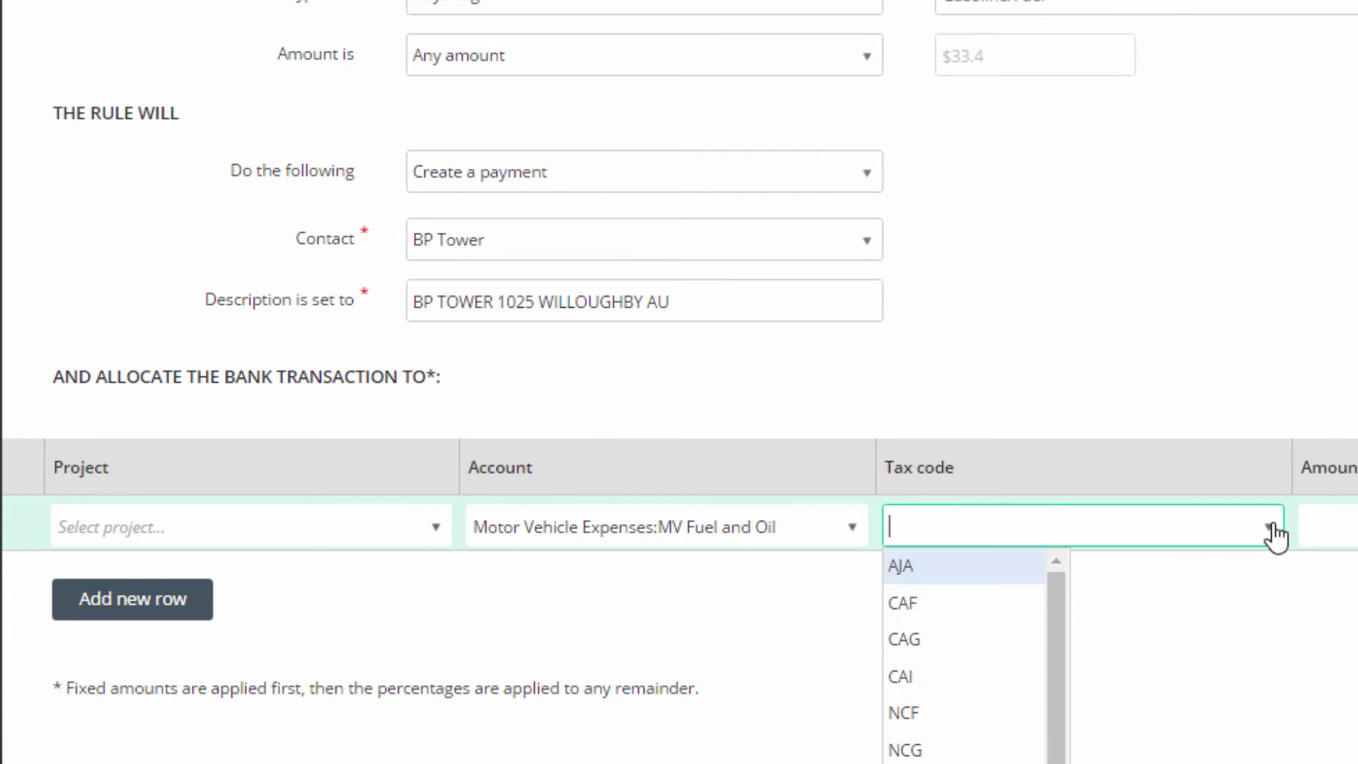
{"action": "left_click", "coordinate": [905, 751]}
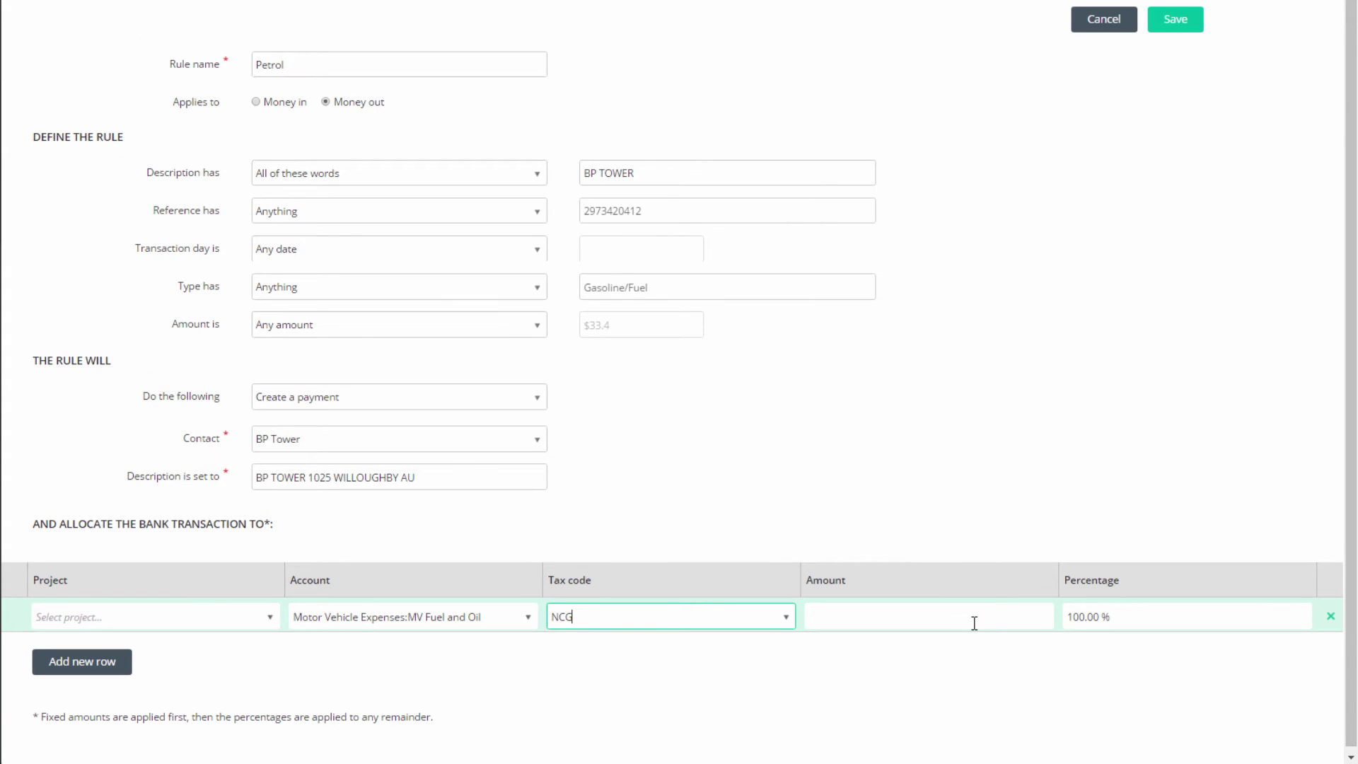
{"action": "left_click", "coordinate": [1073, 614]}
{"action": "double_click", "coordinate": [1073, 614]}
{"action": "type", "text": "50"}
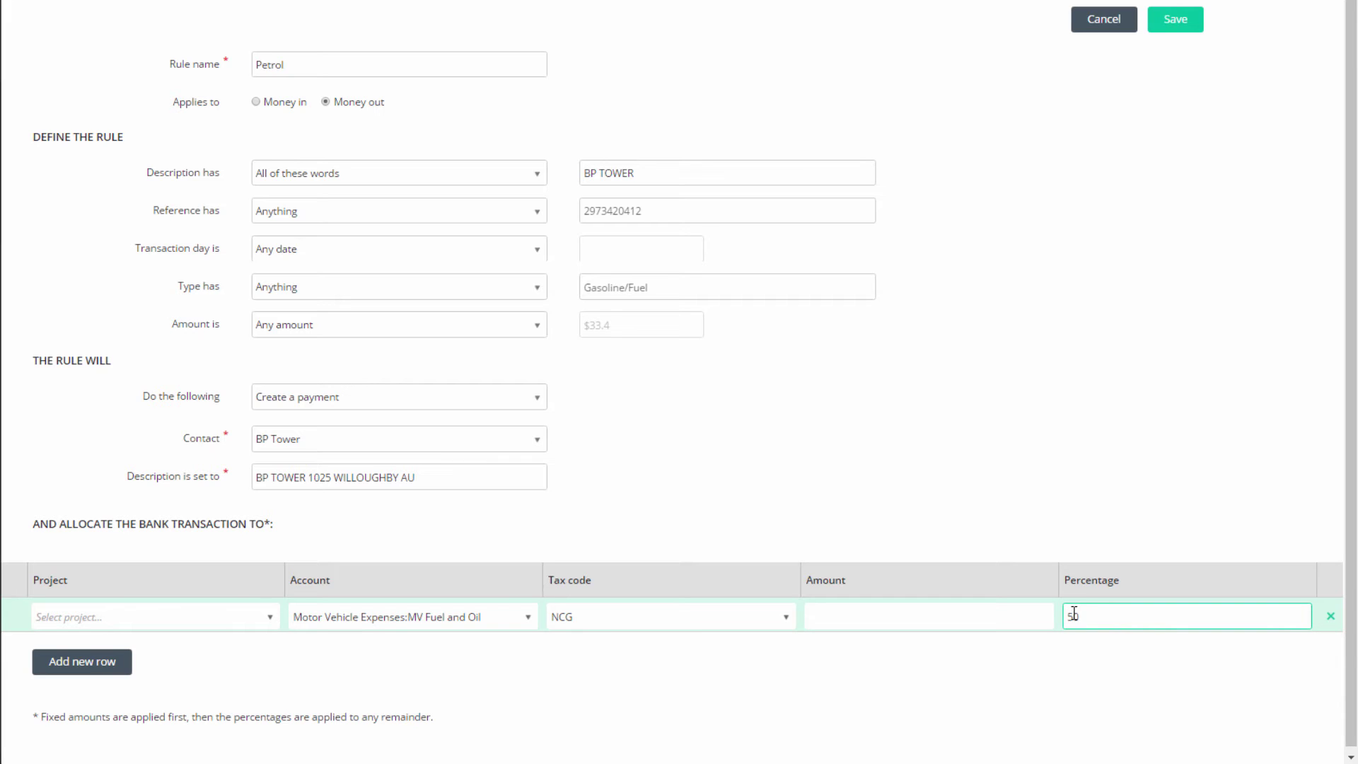
{"action": "left_click", "coordinate": [1071, 661]}
Add a second allocation row sending the other half to Personal Use
{"action": "left_click", "coordinate": [117, 663]}
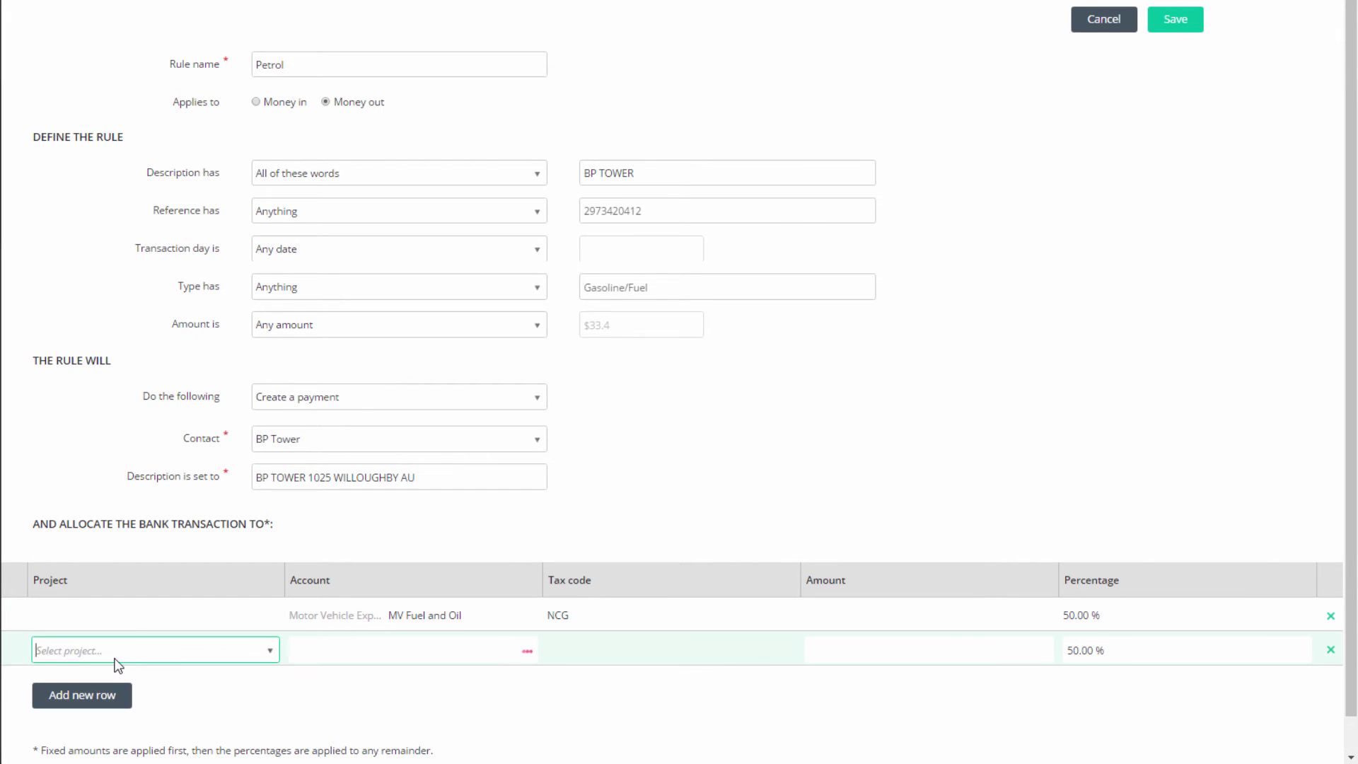
{"action": "left_click", "coordinate": [522, 659]}
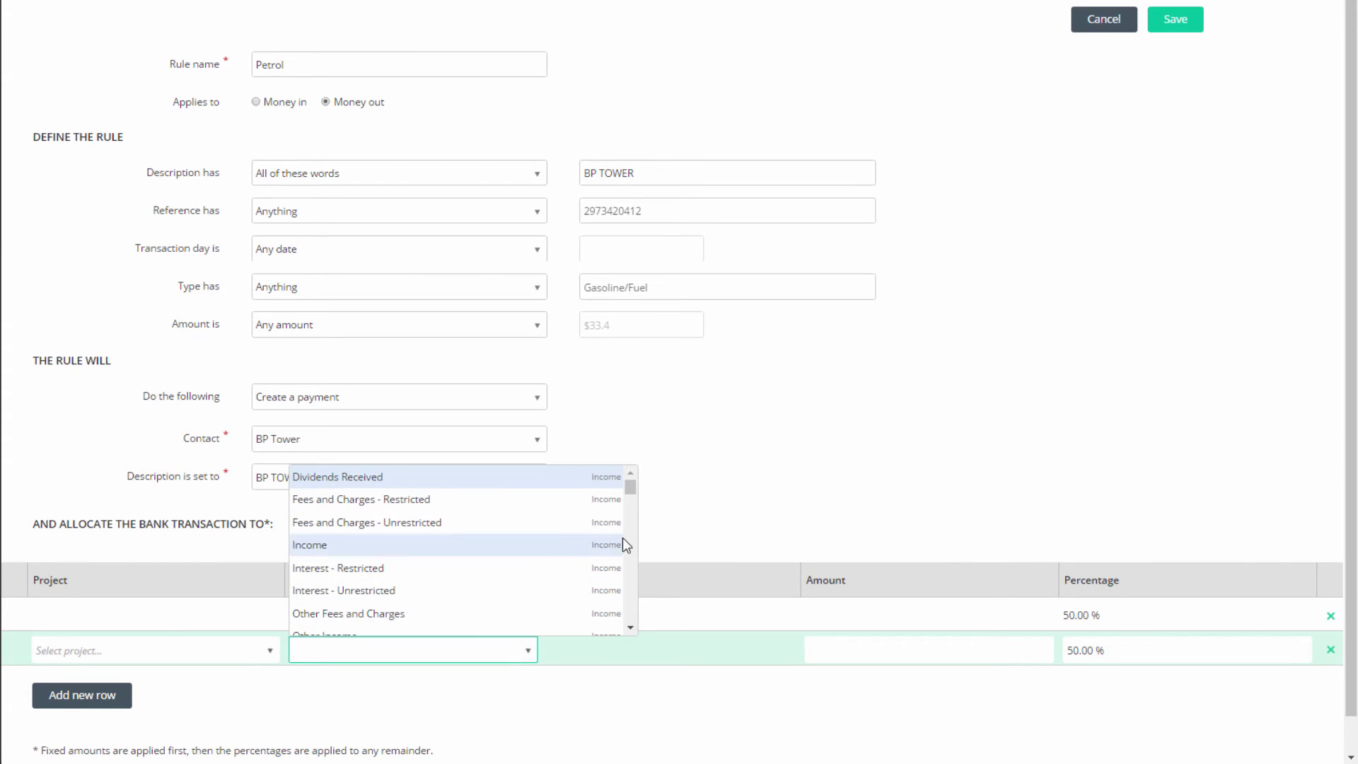
{"action": "scroll", "coordinate": [626, 537], "scroll_direction": "down", "scroll_amount": 10}
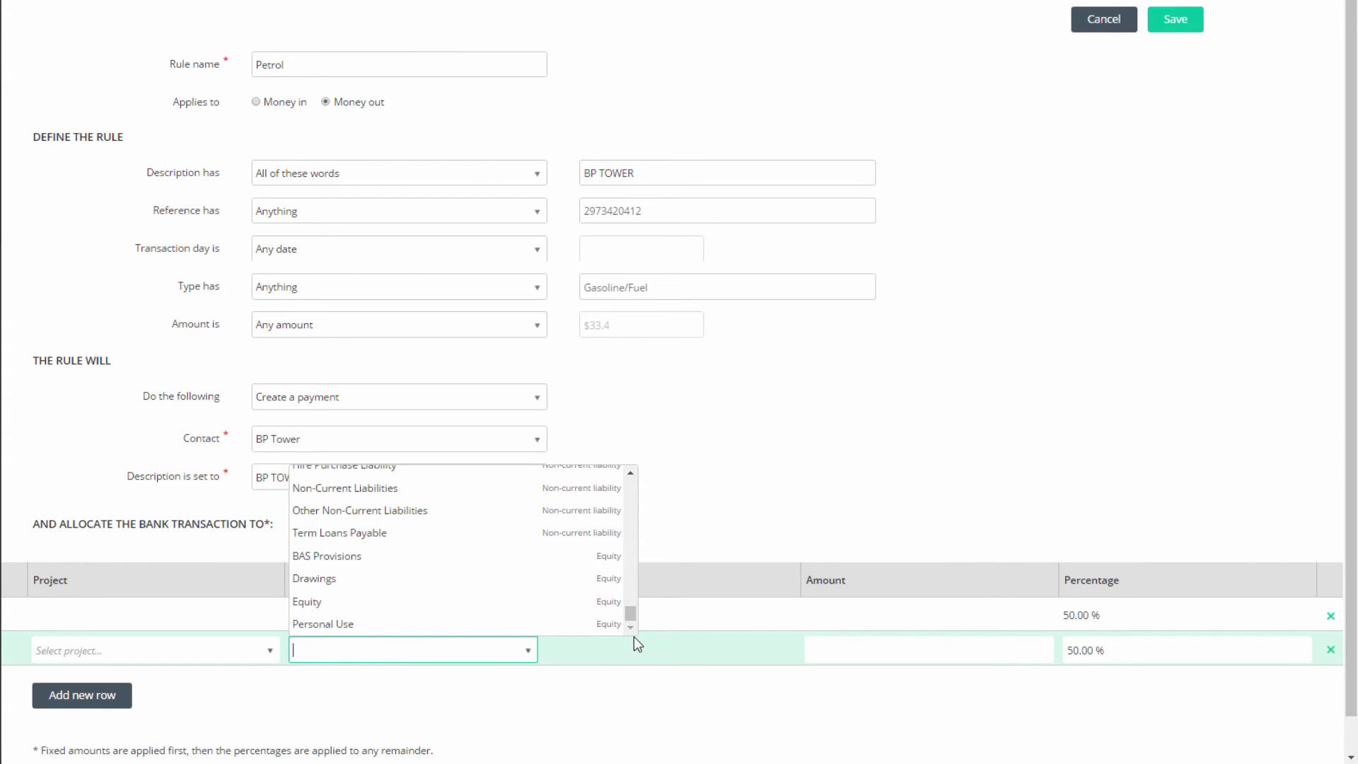
{"action": "left_click", "coordinate": [359, 625]}
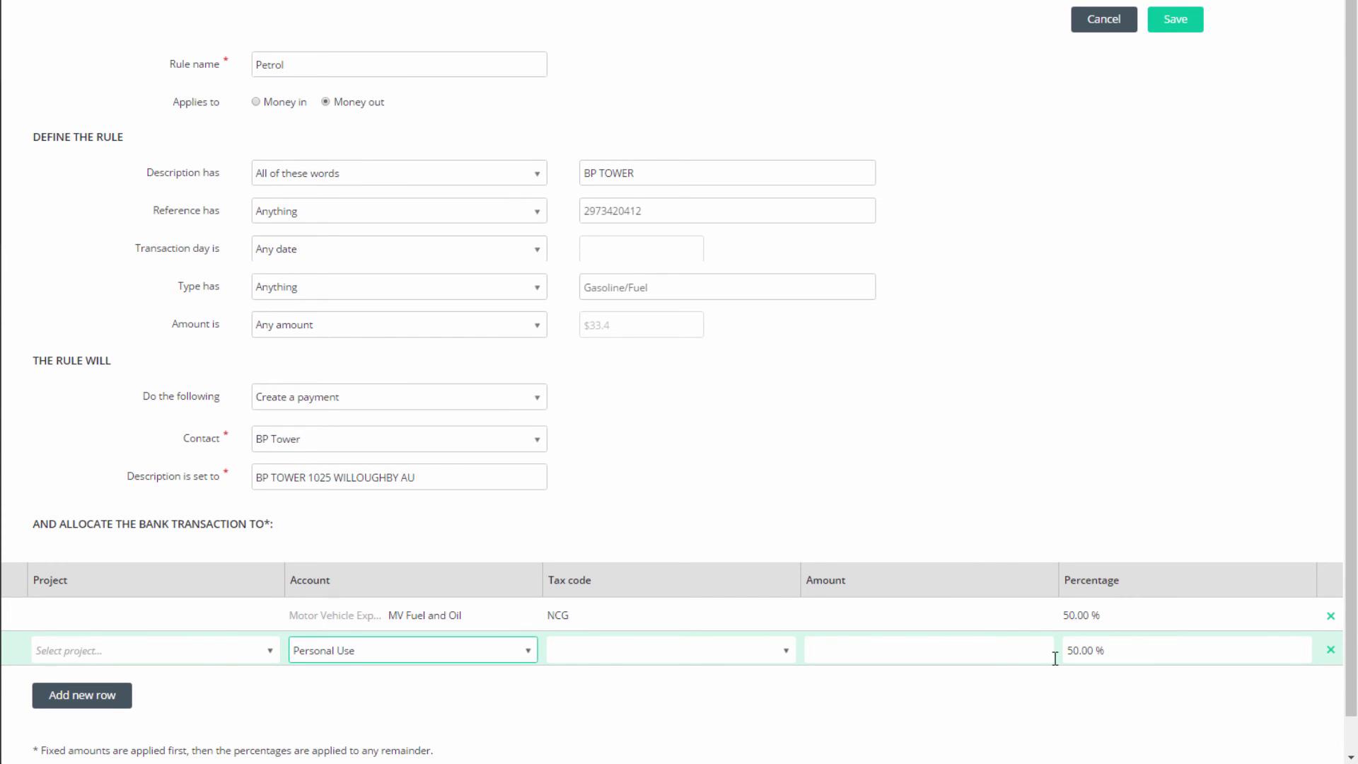
Save the Petrol rule
{"action": "left_click", "coordinate": [1175, 19]}
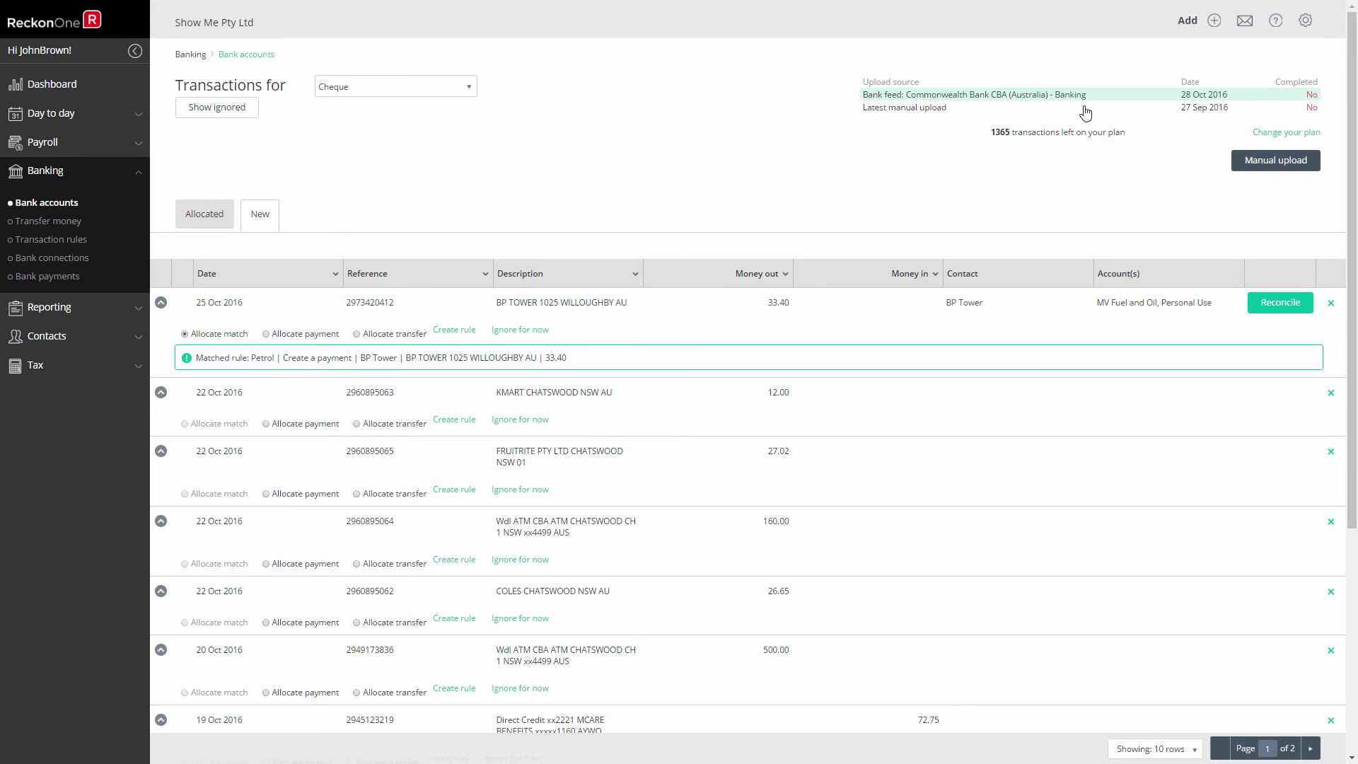